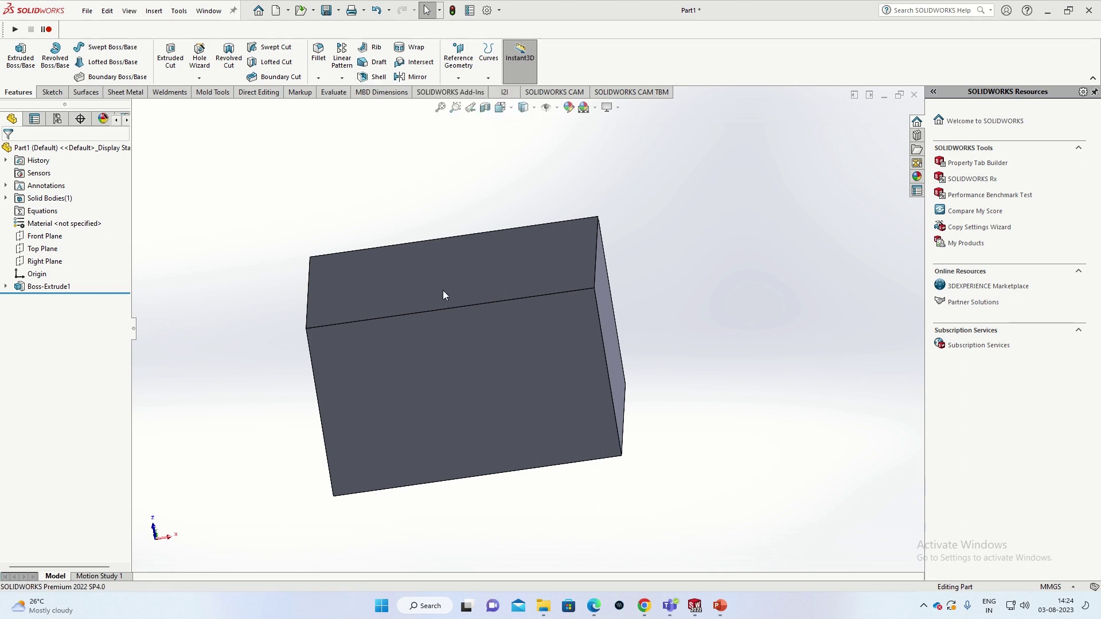
- Orbit the solid block so its top face is visible
middle_drag(444, 295, 480, 327)
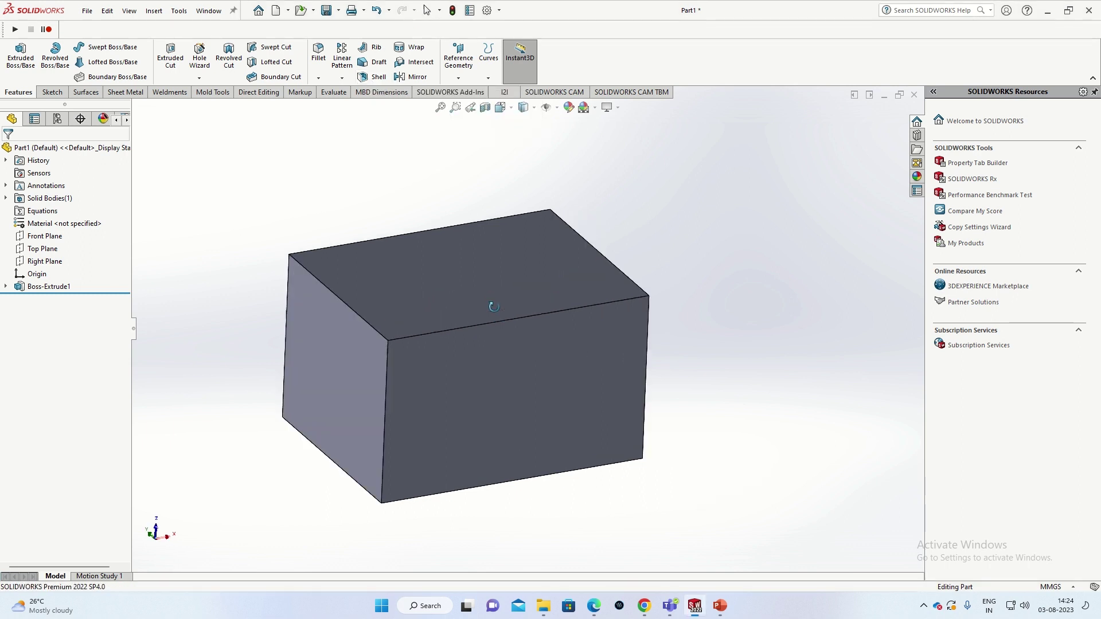
click(371, 78)
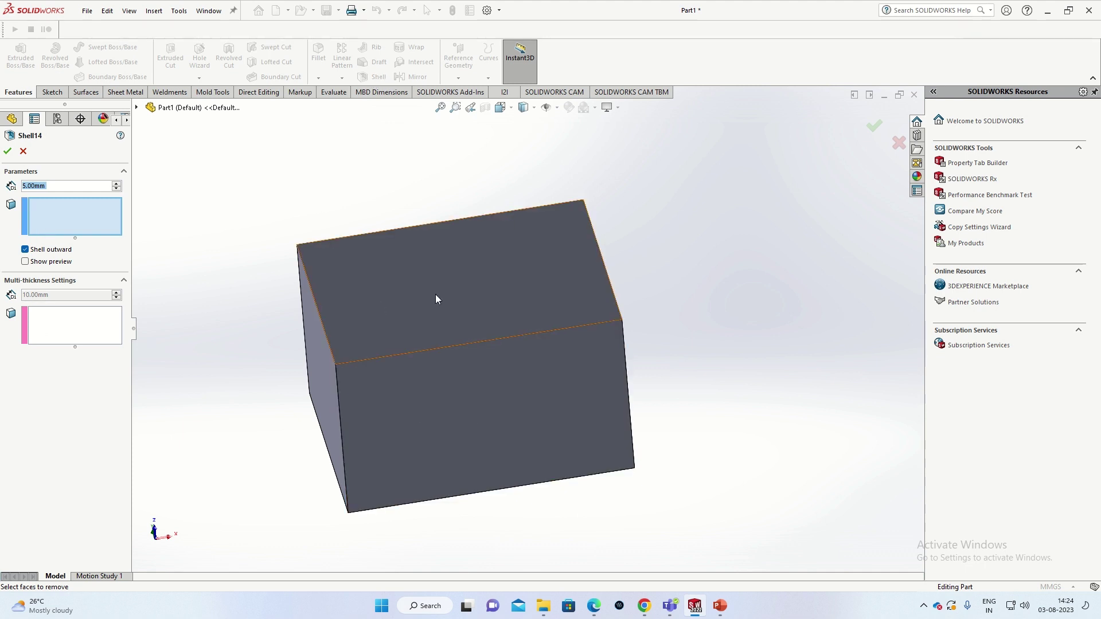
click(8, 150)
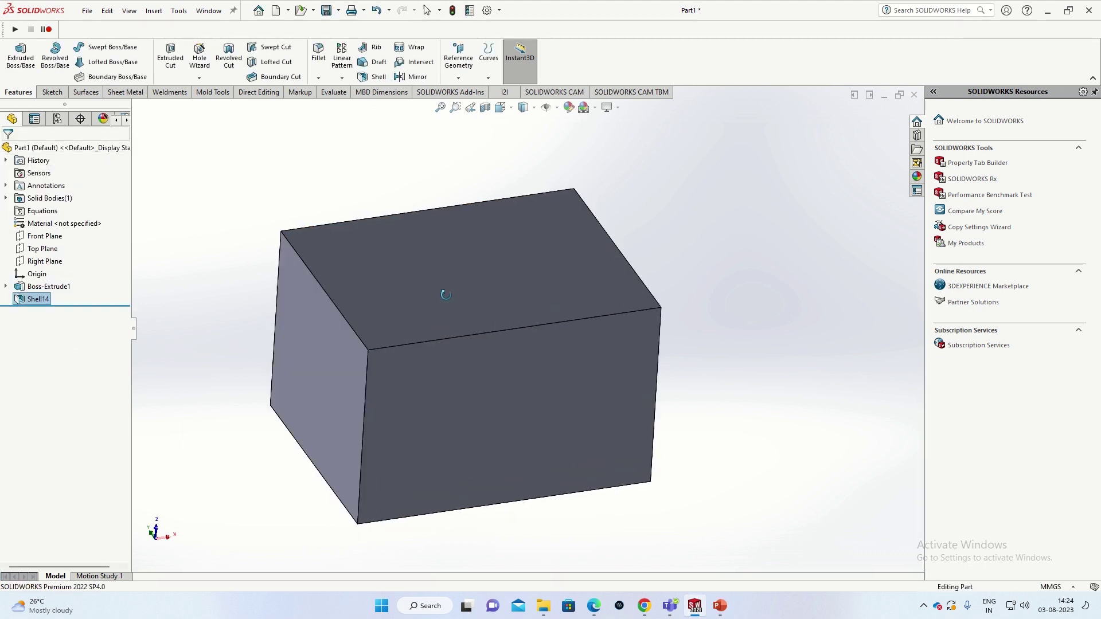
click(485, 108)
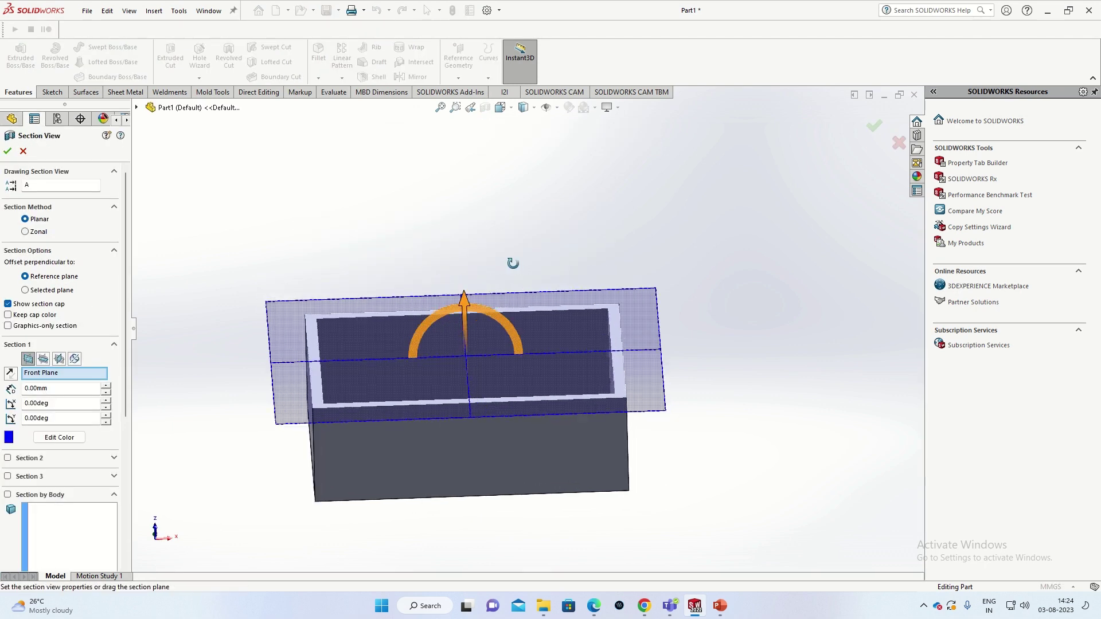
mouse_move(513, 263)
middle_down()
mouse_move(460, 301)
mouse_move(522, 355)
middle_up()
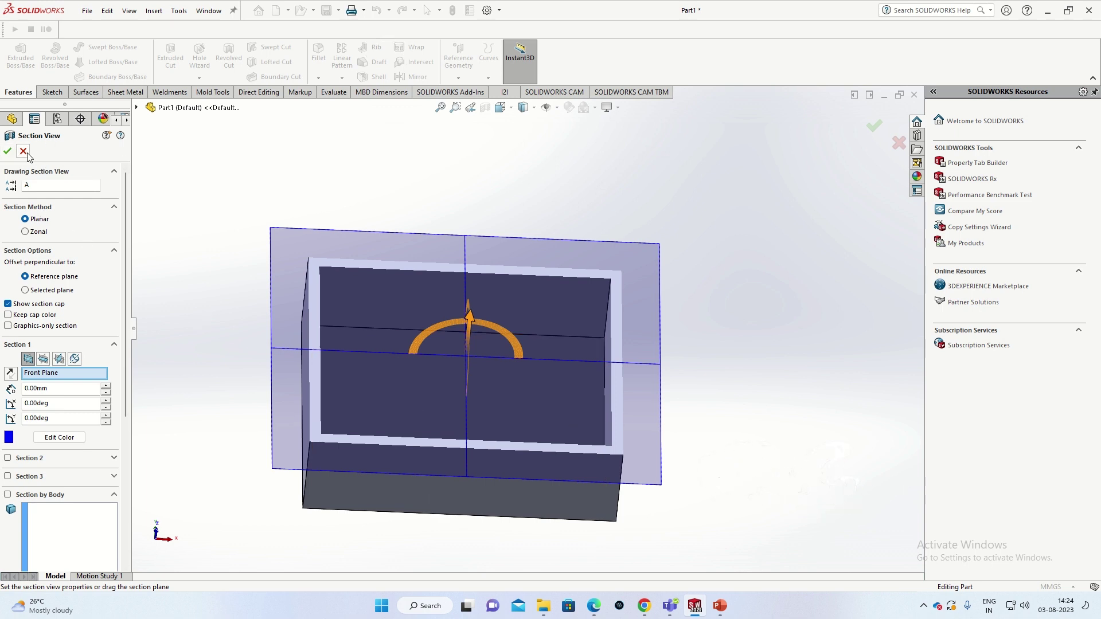
click(24, 152)
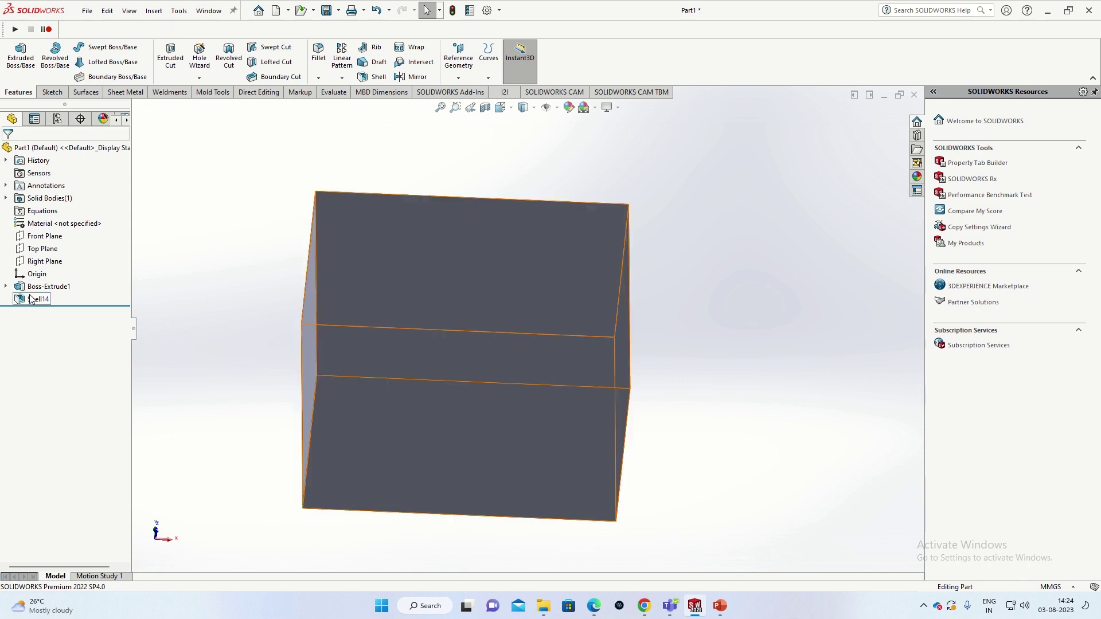
right_click(31, 299)
click(54, 334)
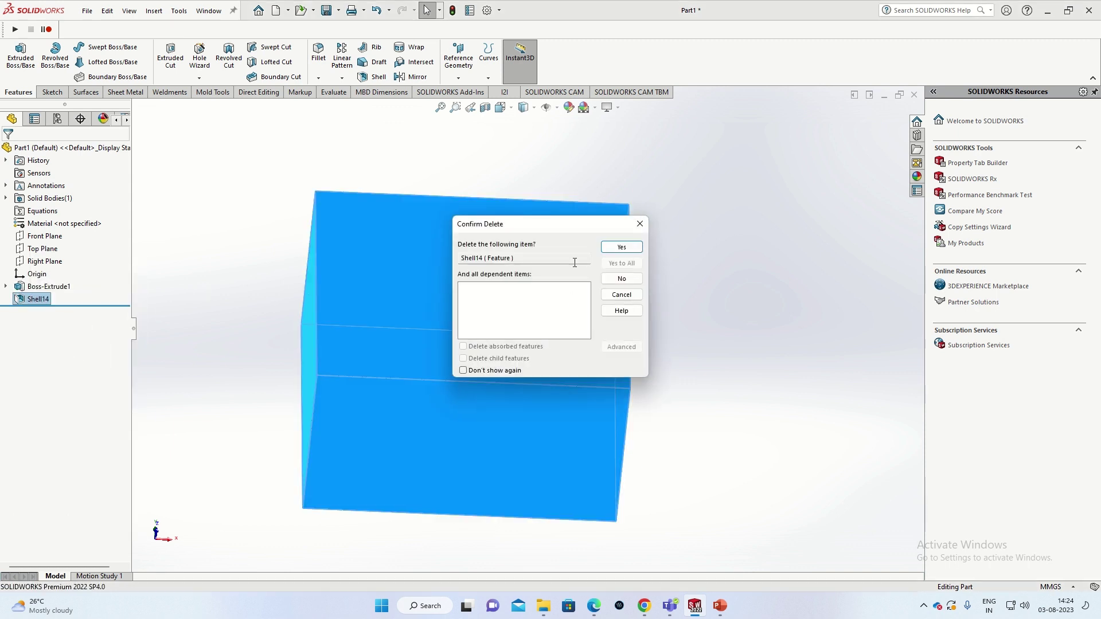
click(621, 247)
click(485, 107)
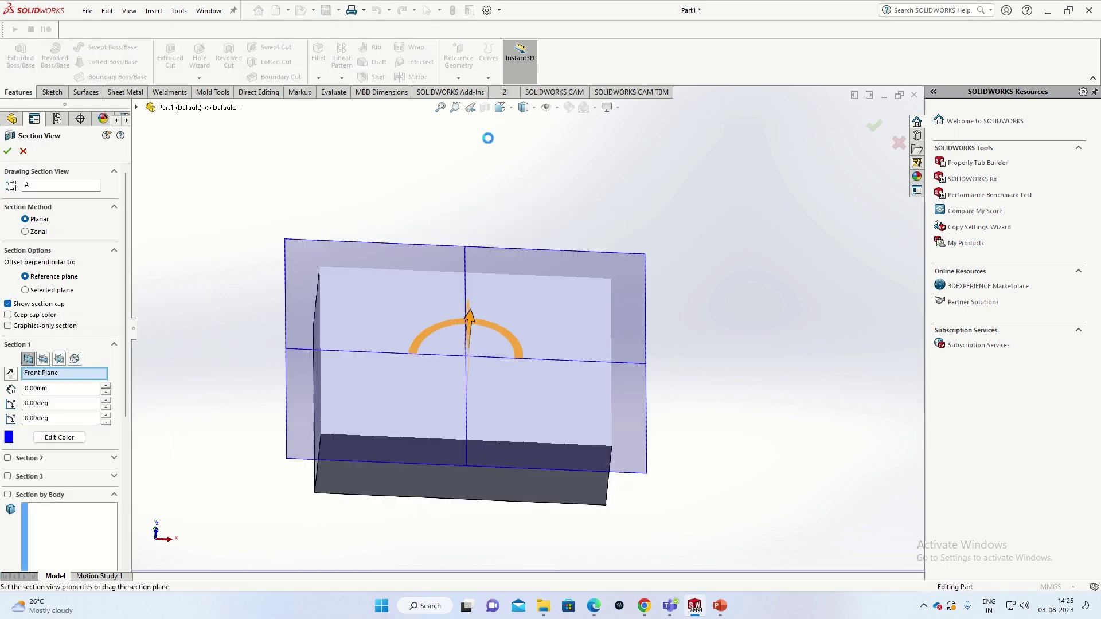
middle_drag(507, 408, 486, 373)
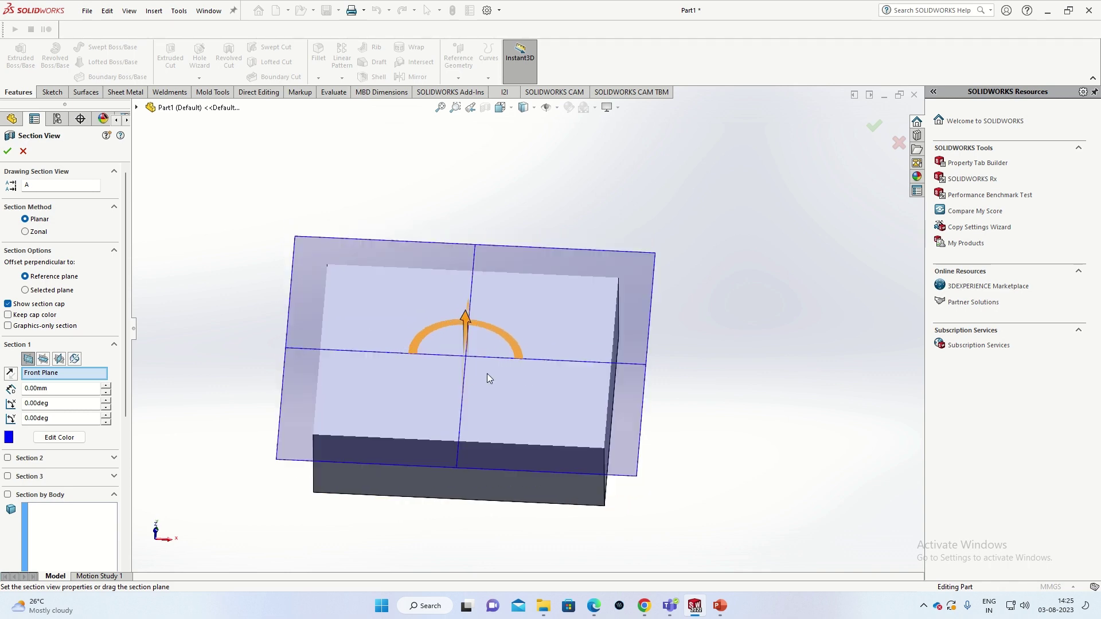
click(8, 152)
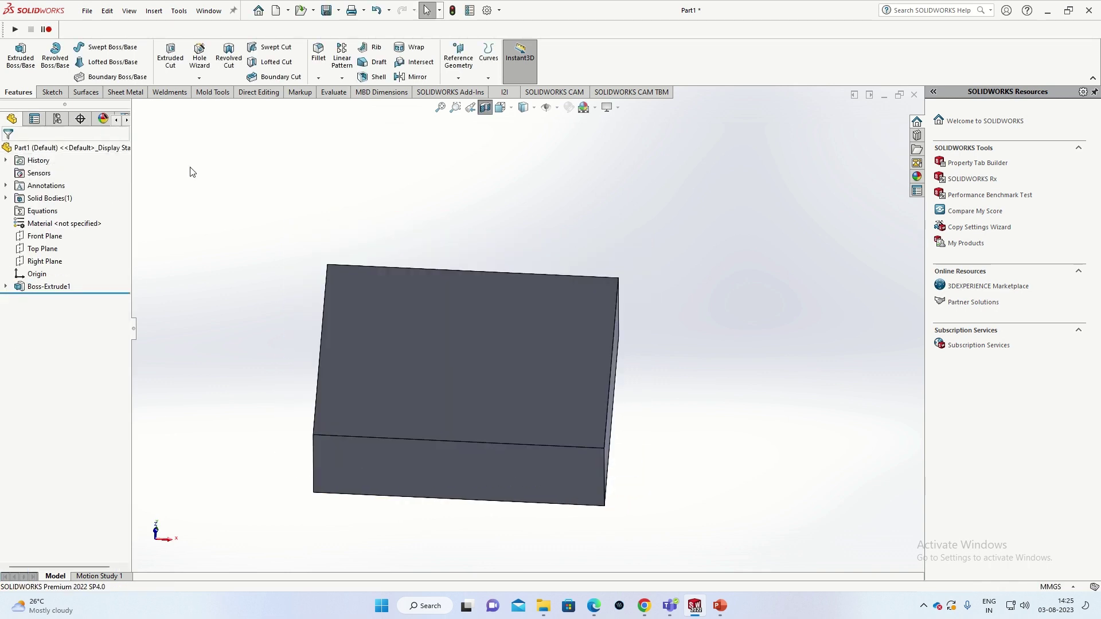
click(377, 79)
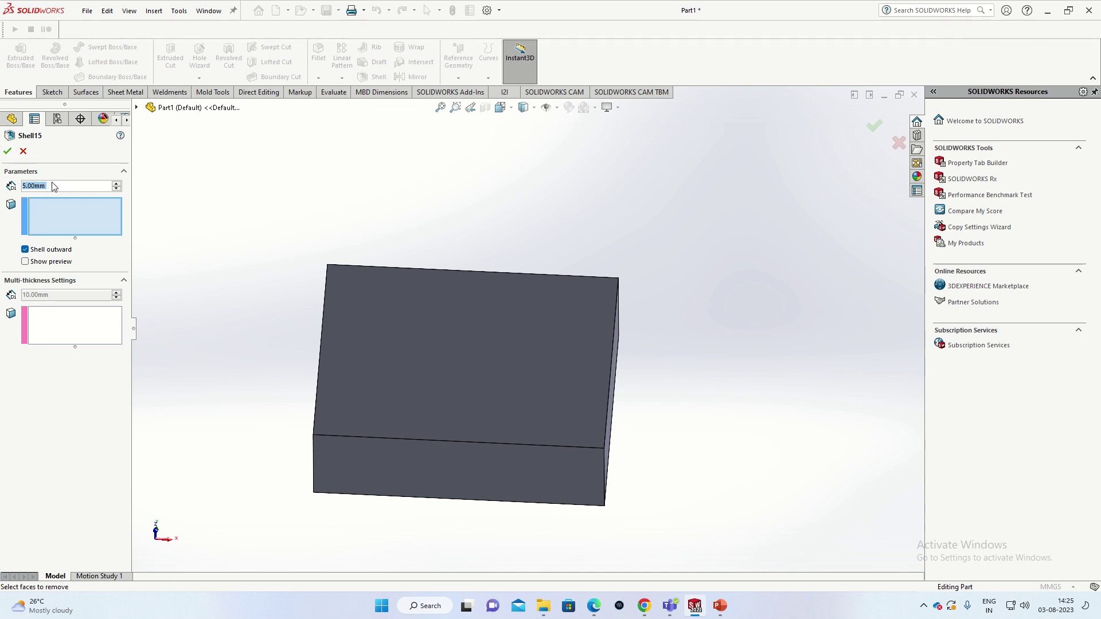
text(10)
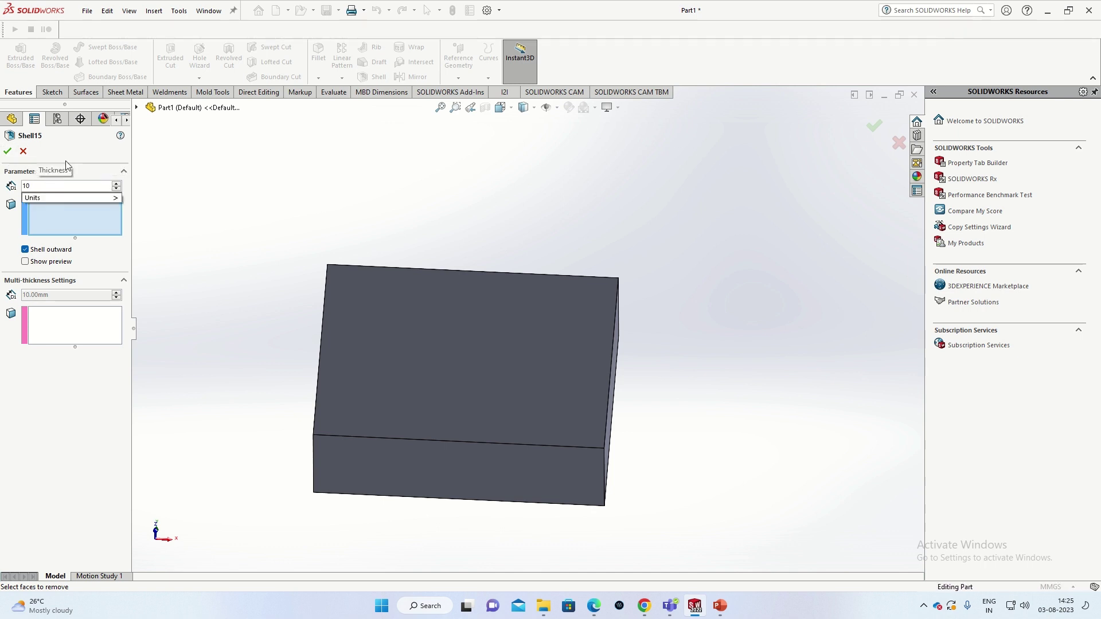
mouse_move(69, 198)
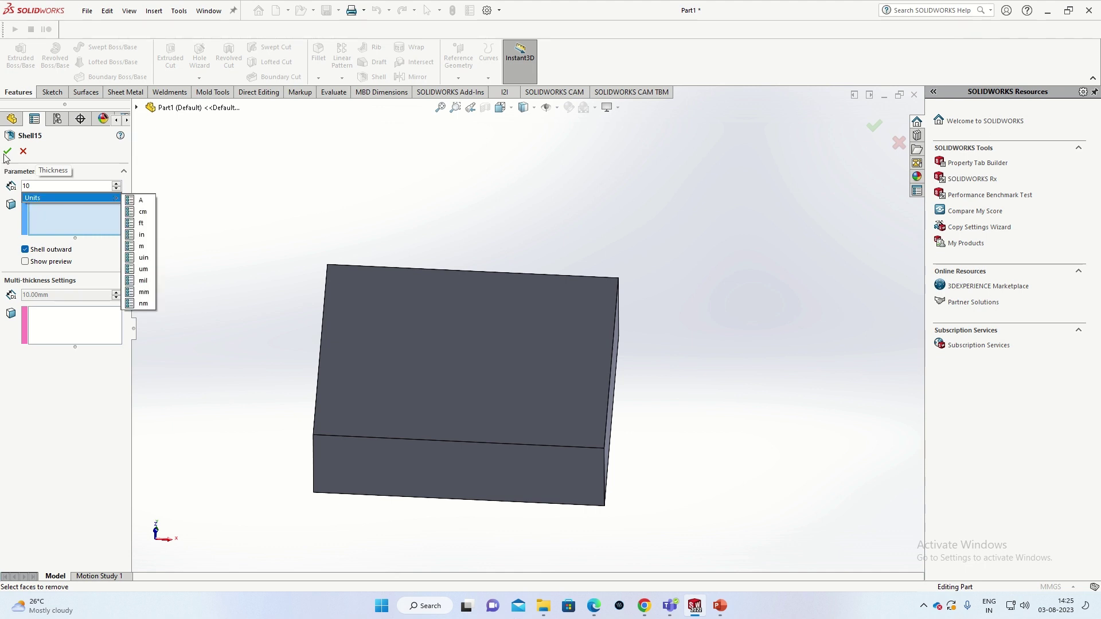
click(4, 156)
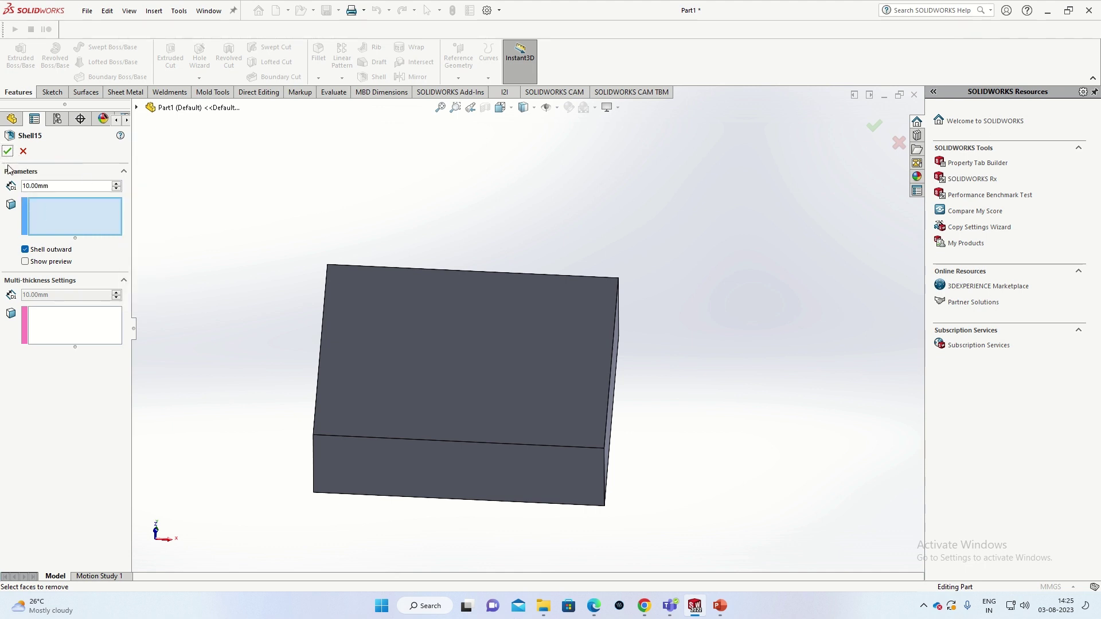
click(6, 154)
mouse_move(461, 325)
middle_down()
mouse_move(494, 327)
mouse_move(510, 270)
mouse_move(522, 314)
middle_up()
click(484, 107)
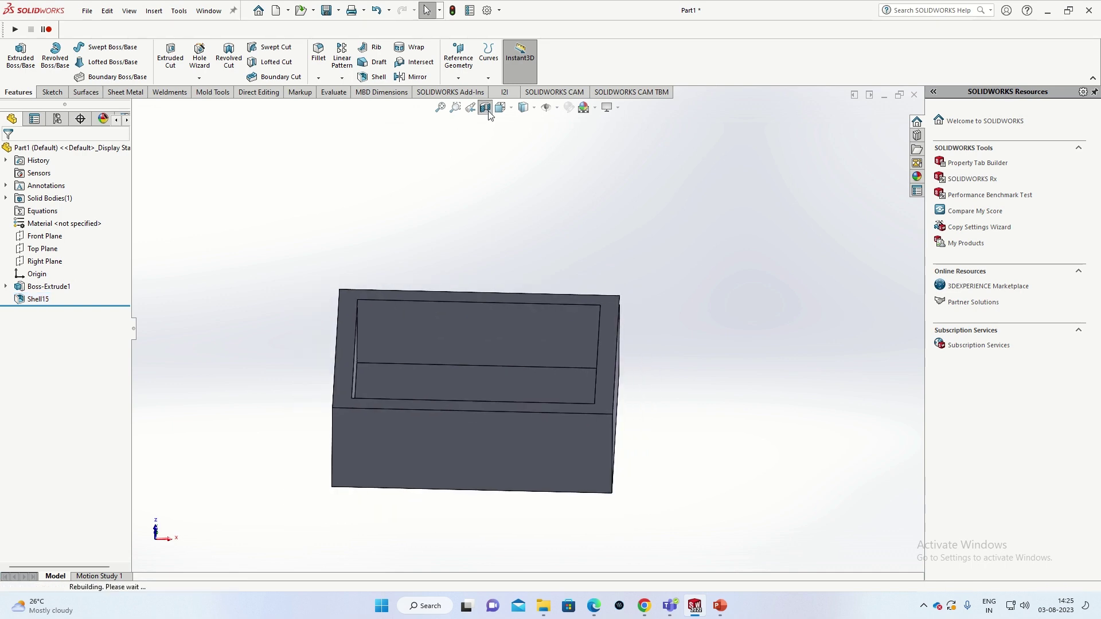
click(485, 107)
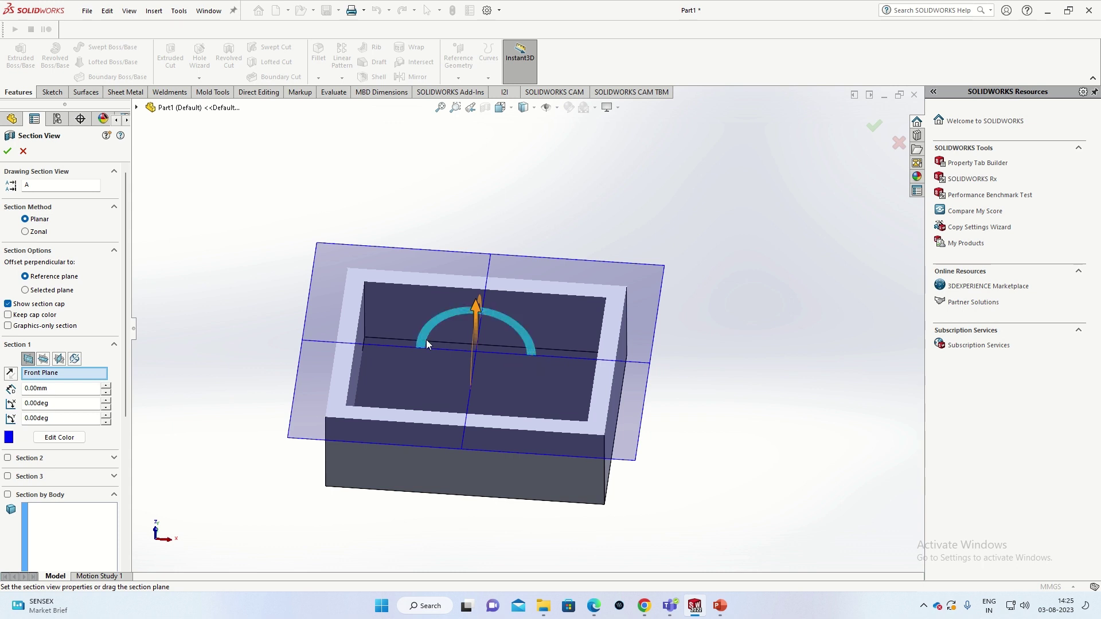
click(23, 150)
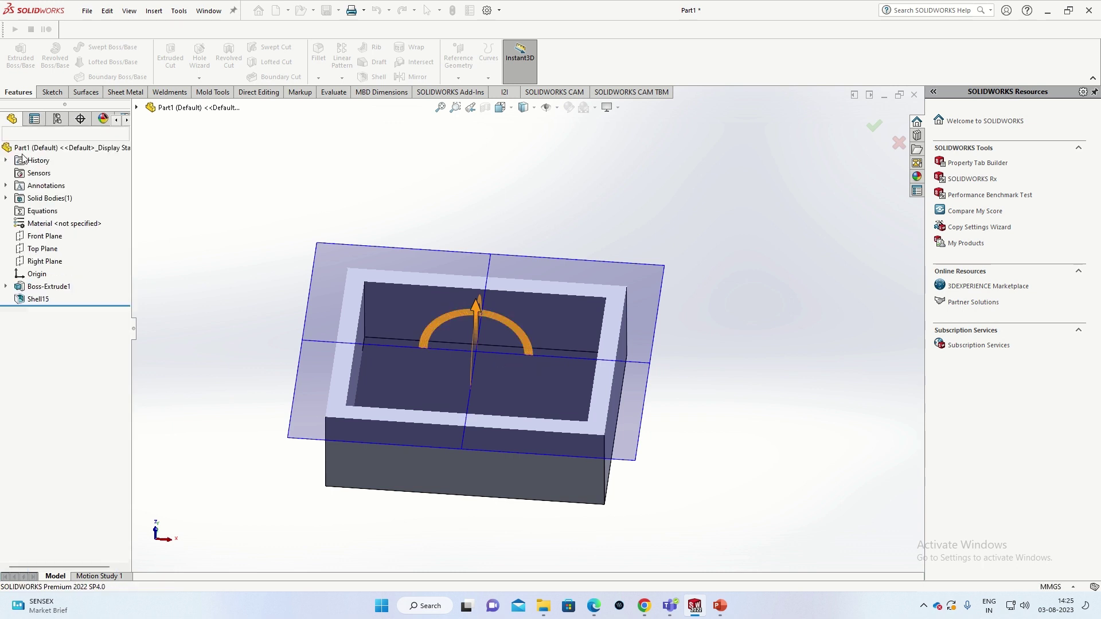
right_click(37, 299)
click(52, 365)
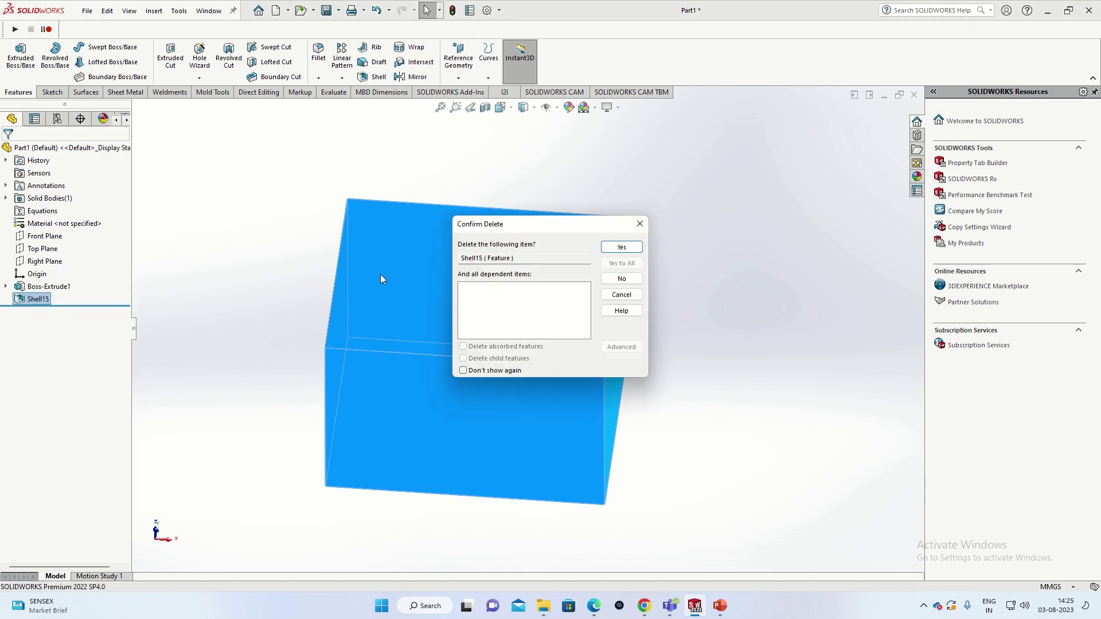
click(610, 251)
- Shell the box with the top face removed and 2 mm walls built outward
click(376, 77)
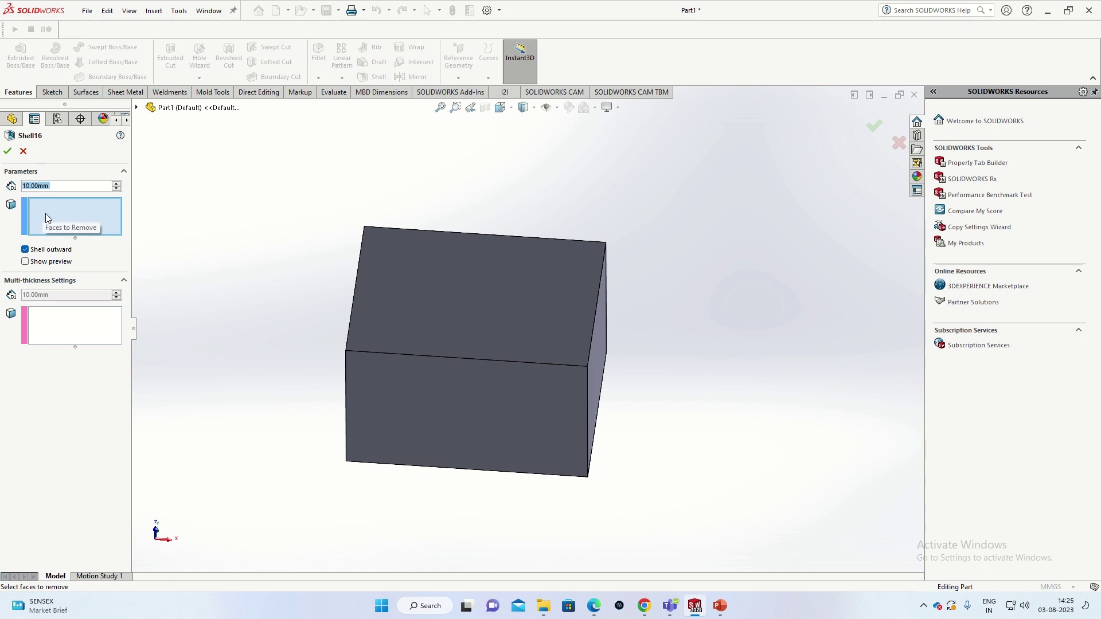
click(456, 285)
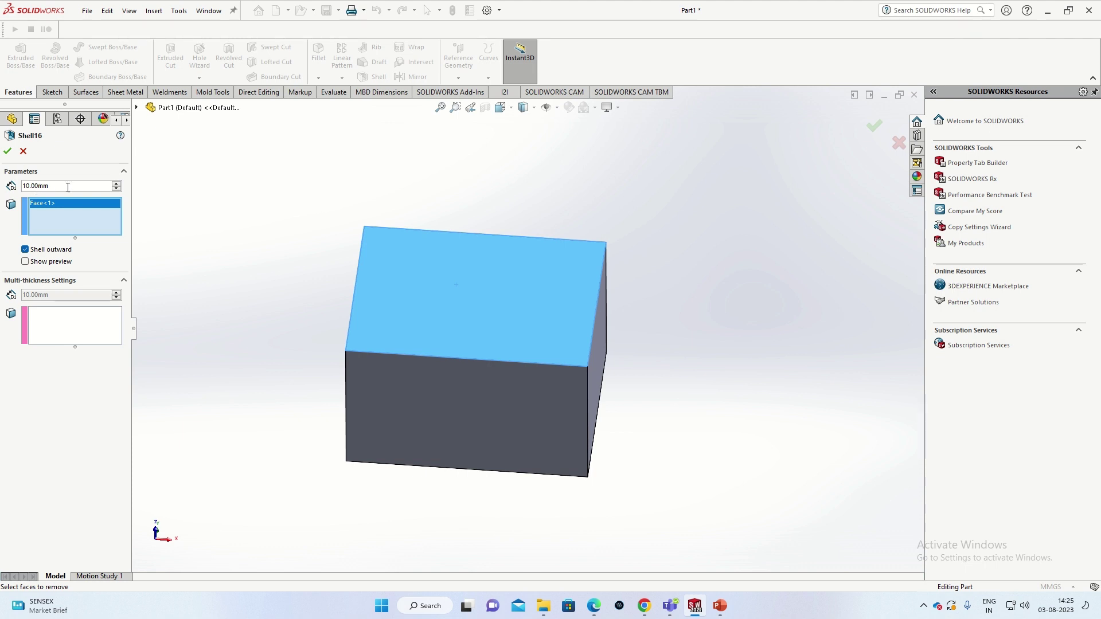
drag(68, 188, 2, 191)
text(2)
key(Return)
click(25, 262)
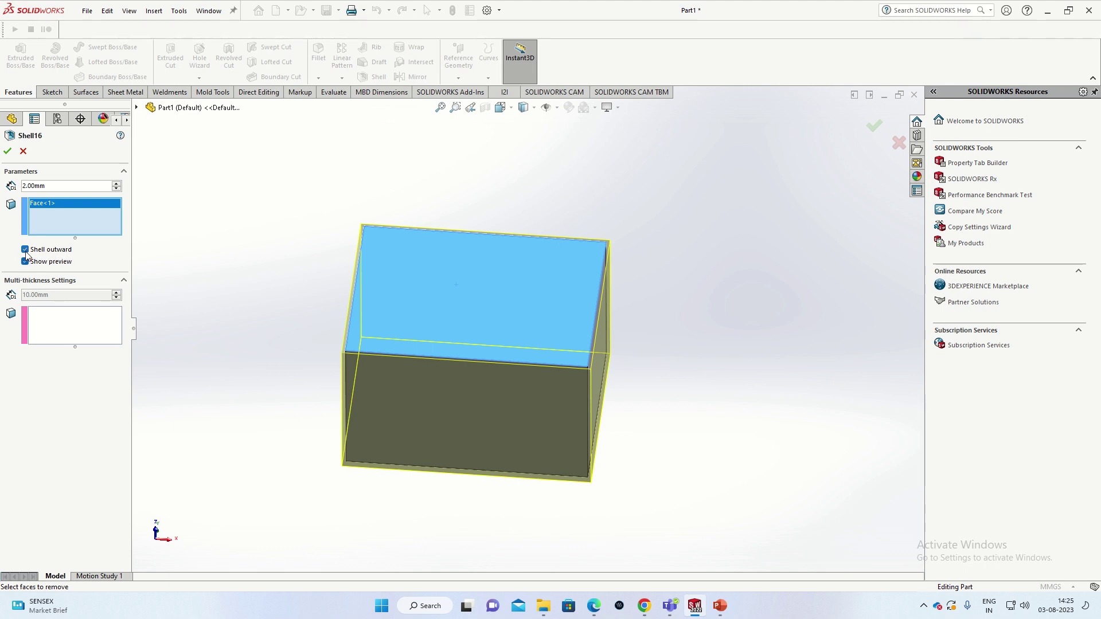
click(26, 251)
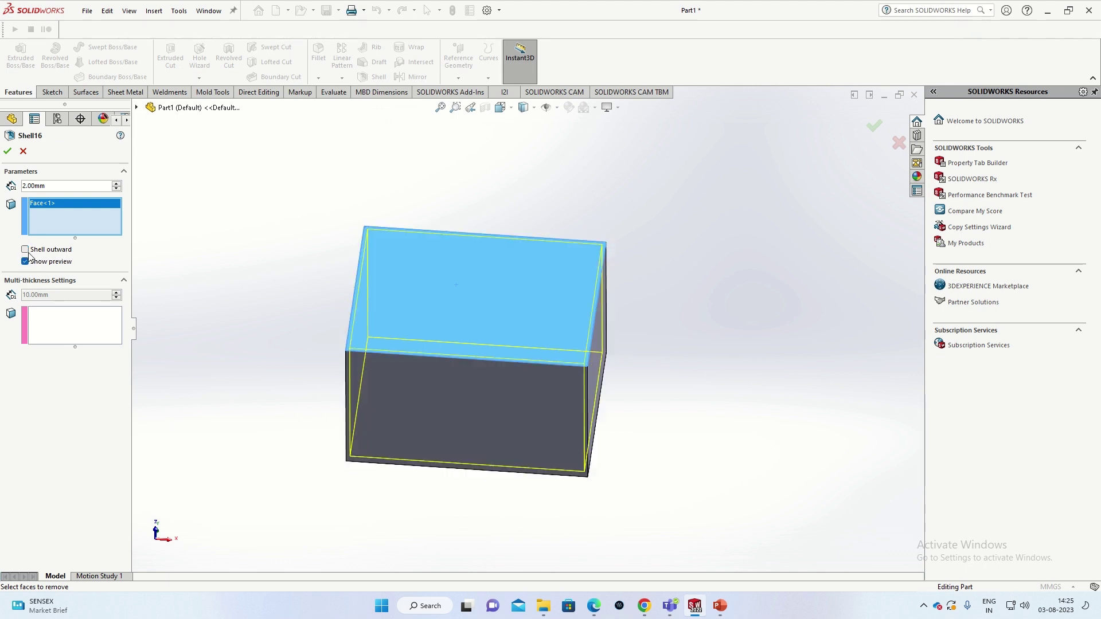
click(25, 251)
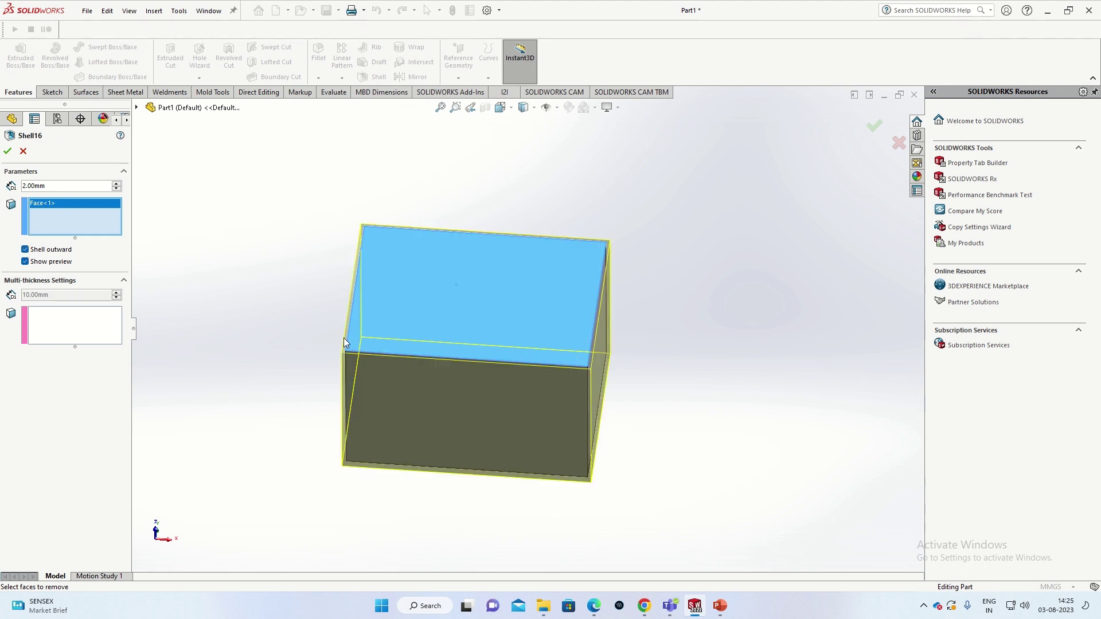
click(8, 150)
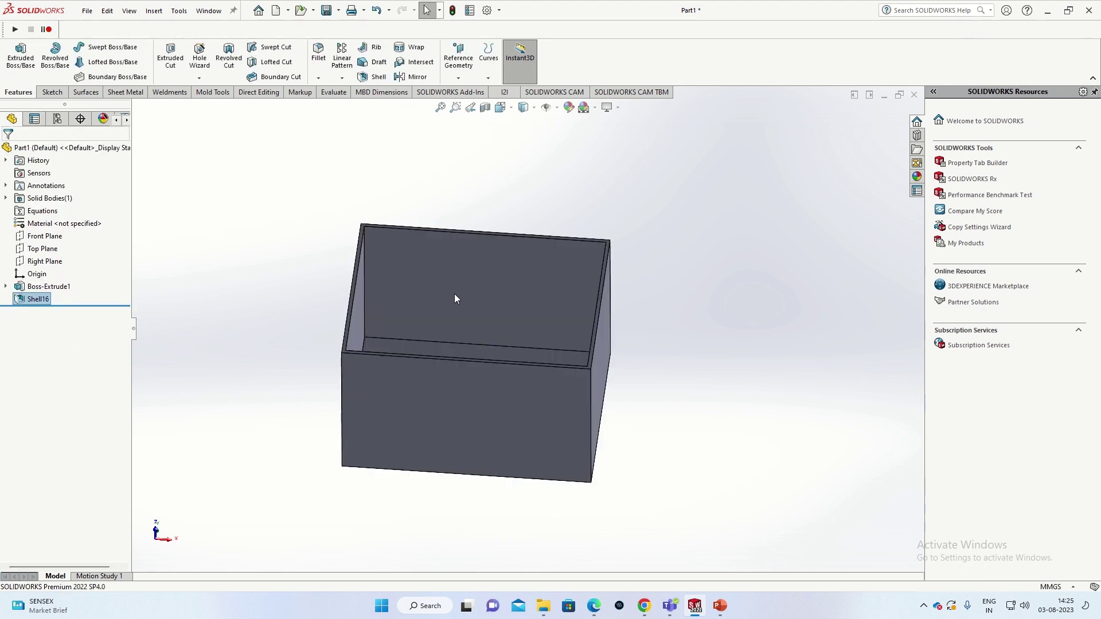
- Zoom and orbit to look down into the open-top shelled box
scroll(540, 369, down, 3)
scroll(540, 370, up, 2)
middle_drag(540, 369, 533, 358)
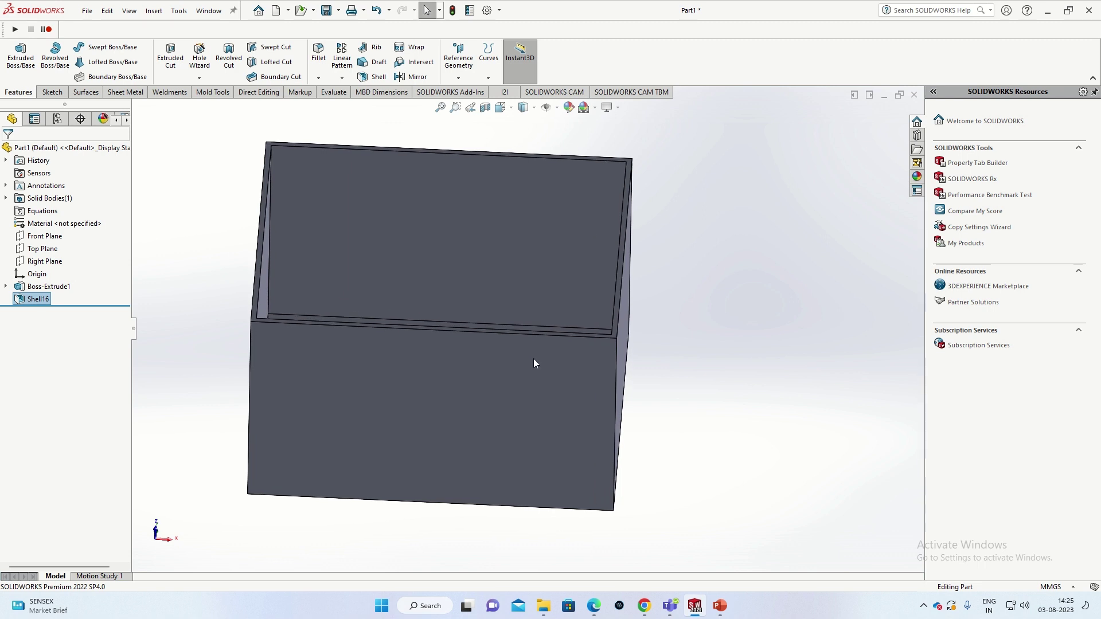
scroll(513, 249, up, 2)
middle_drag(453, 150, 462, 275)
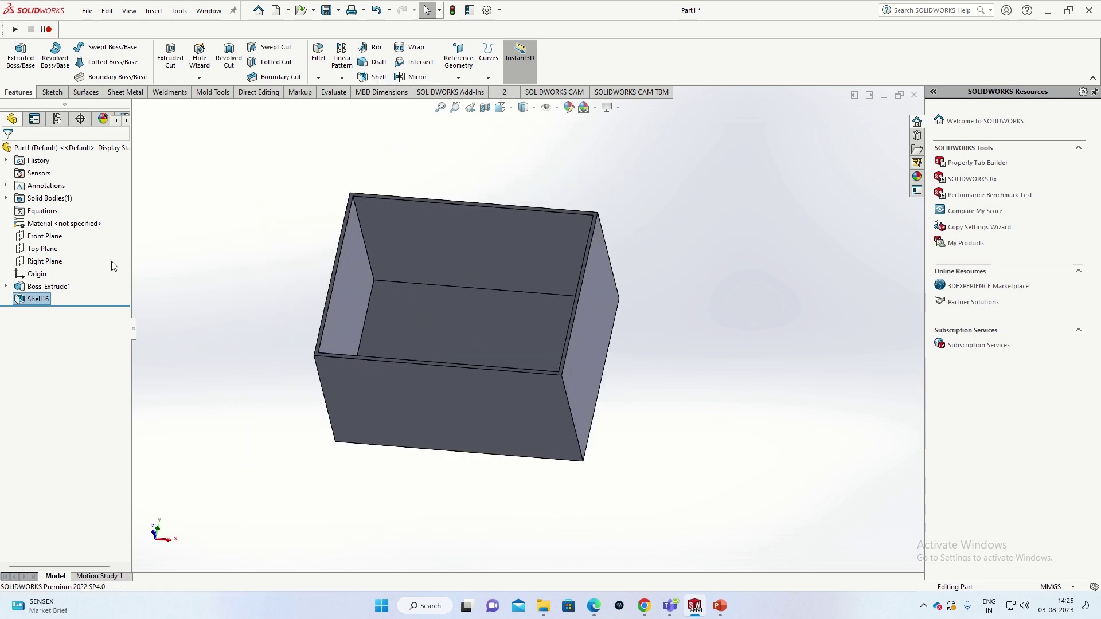
- Replace Shell16 with an open-top shell whose front and left faces are 10 mm thick
mouse_move(37, 298)
key(Delete)
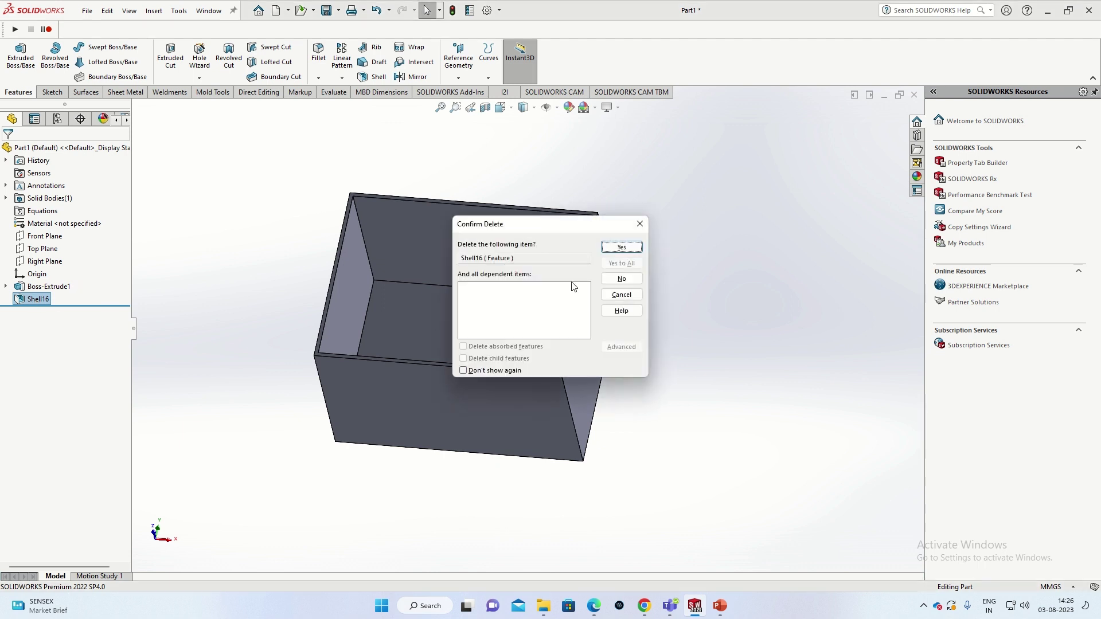
click(621, 246)
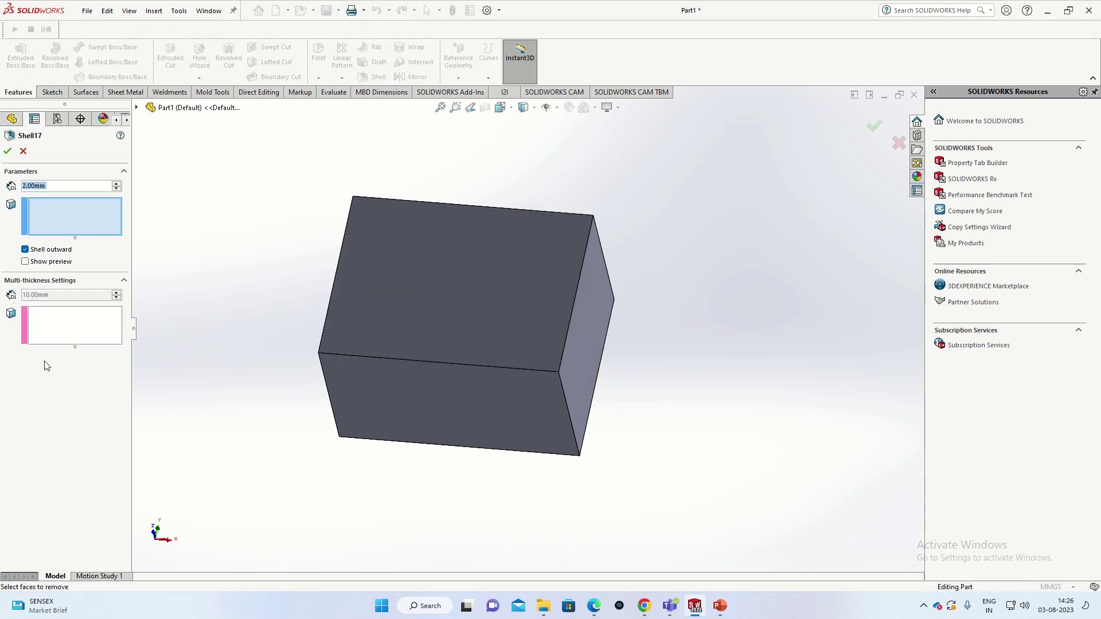
click(462, 302)
middle_drag(474, 357, 514, 332)
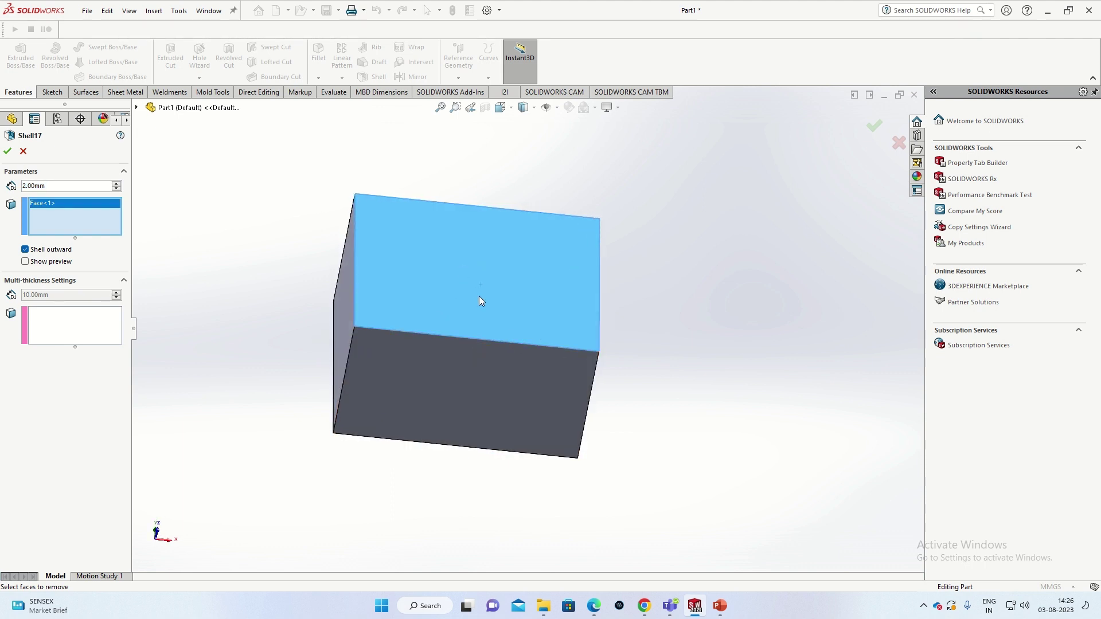
click(49, 326)
click(407, 391)
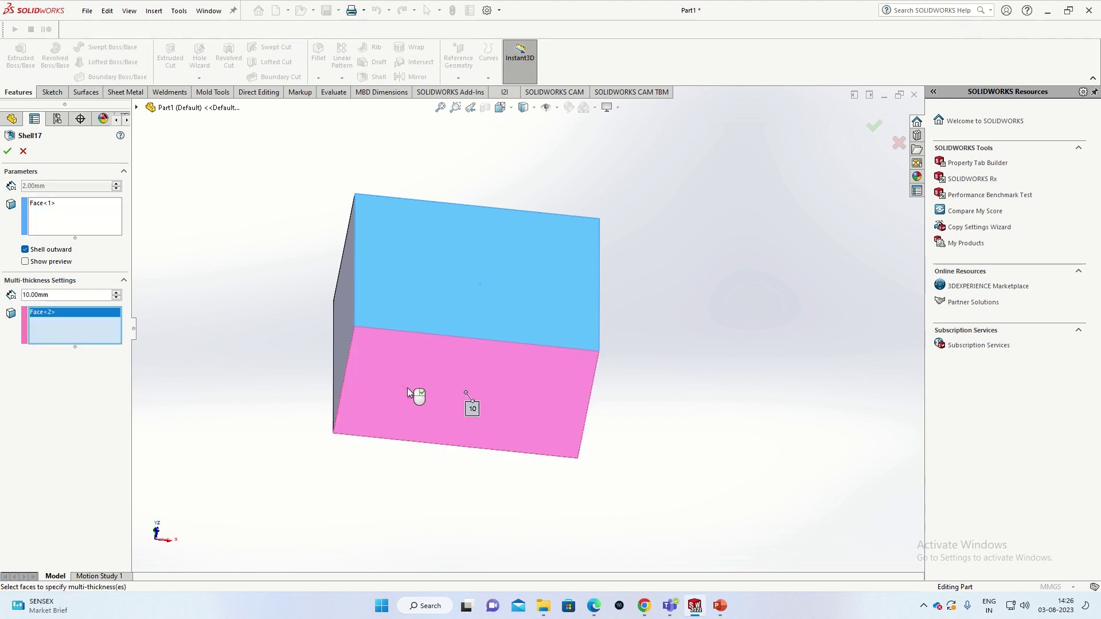
click(339, 330)
key(shift+Left)
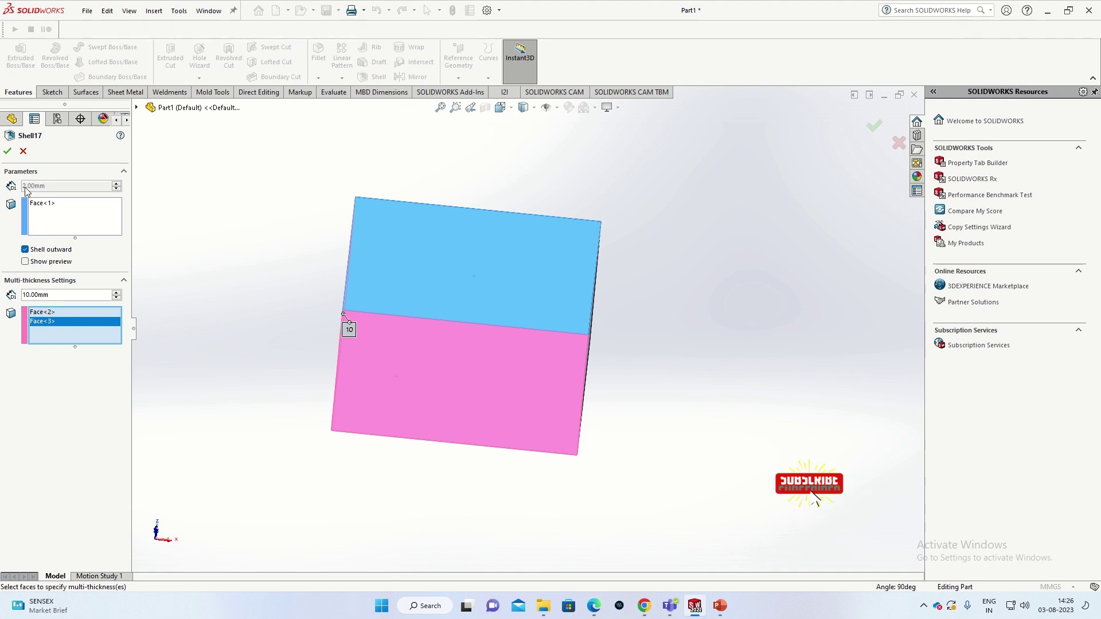
click(8, 152)
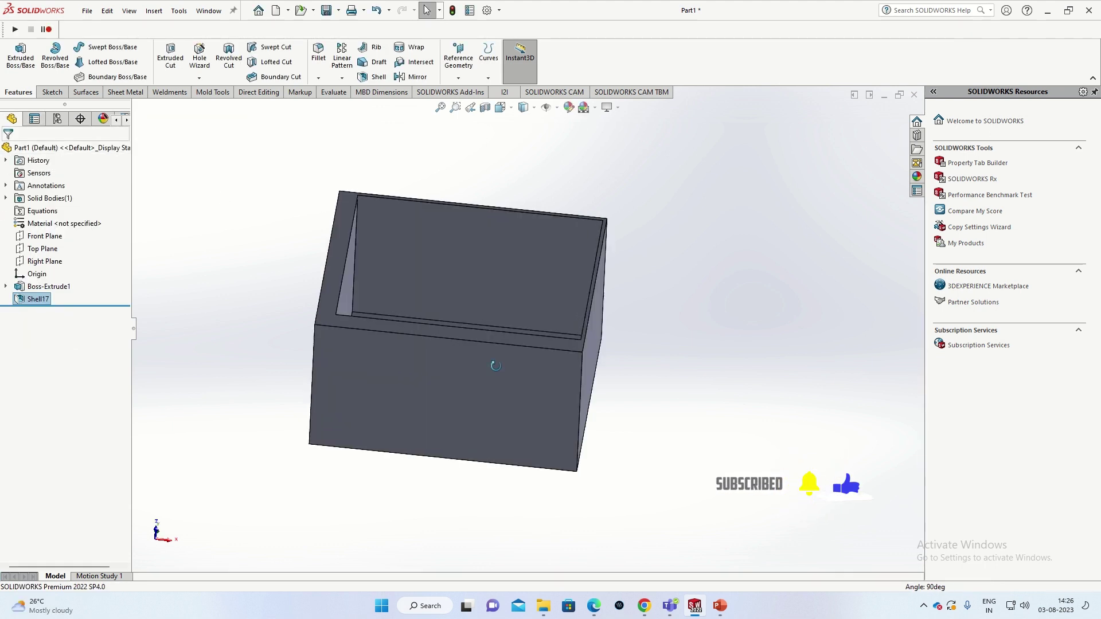
- Orbit to inspect the inner walls, then reopen Shell17 and accept it unchanged
mouse_move(496, 366)
middle_down()
mouse_move(387, 307)
mouse_move(348, 266)
middle_up()
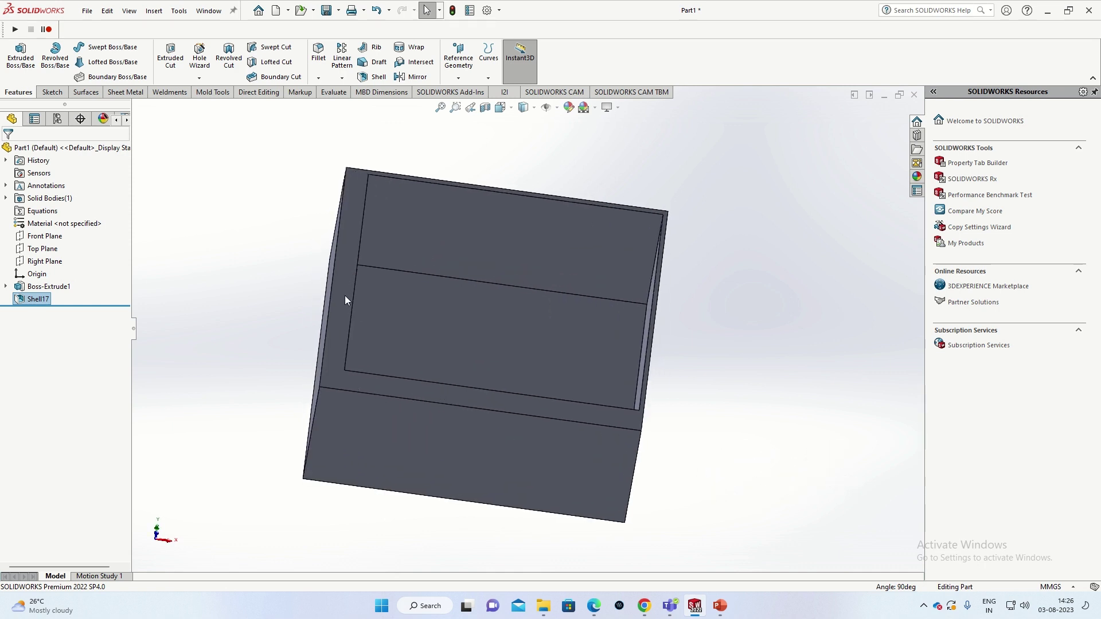
middle_drag(356, 336, 394, 351)
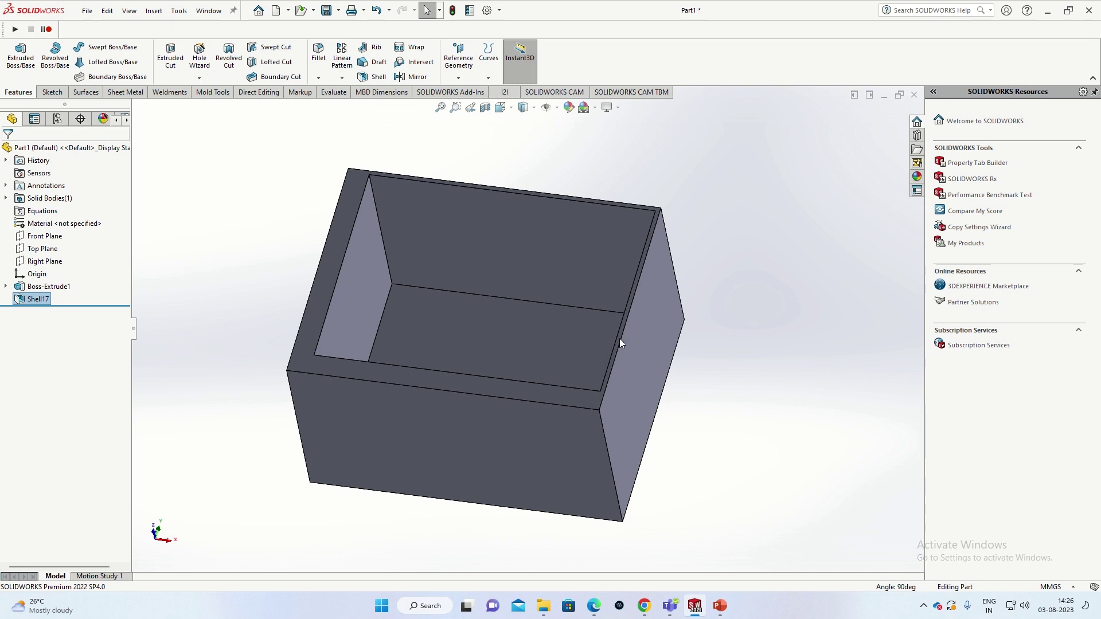
right_click(35, 298)
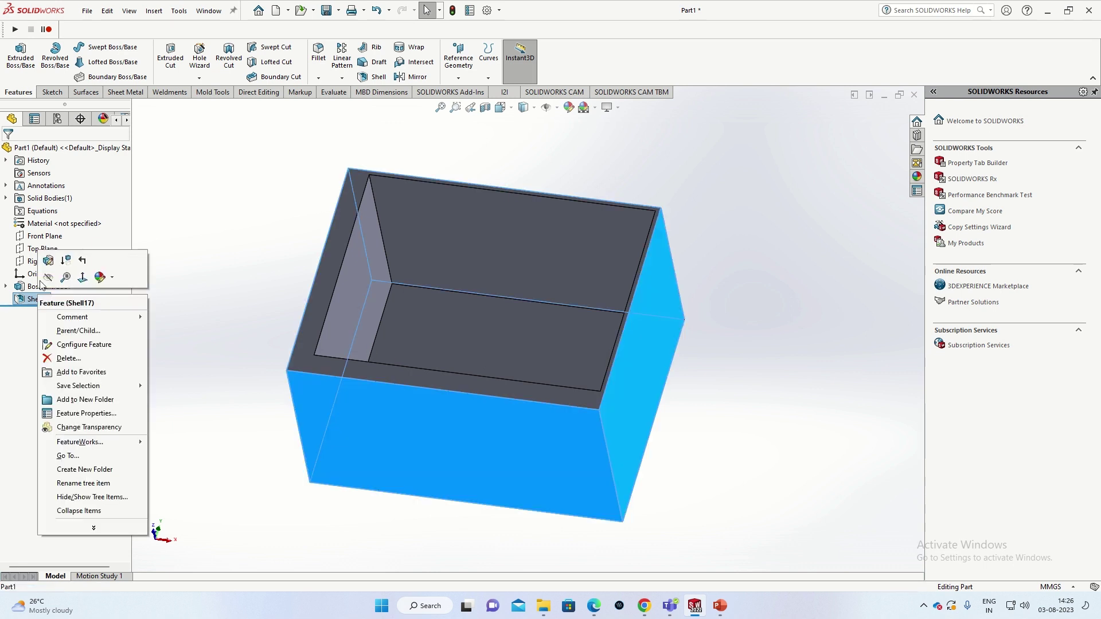
click(48, 261)
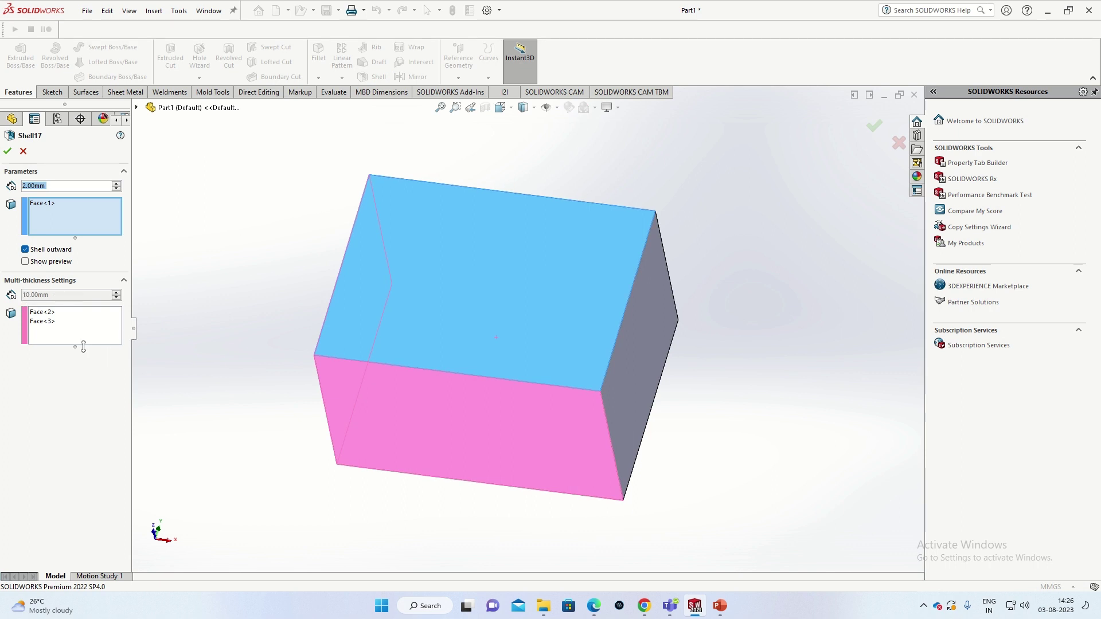
click(7, 151)
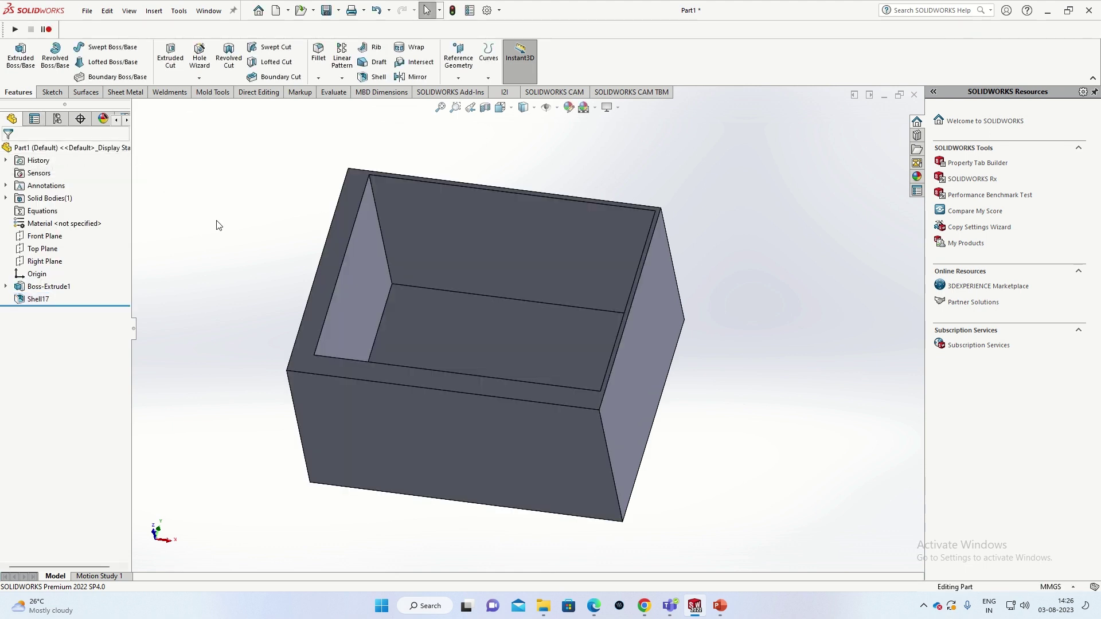
- Open a Wrap sketch on the box's front face, viewed Normal To, for sketch text
middle_drag(427, 349, 425, 378)
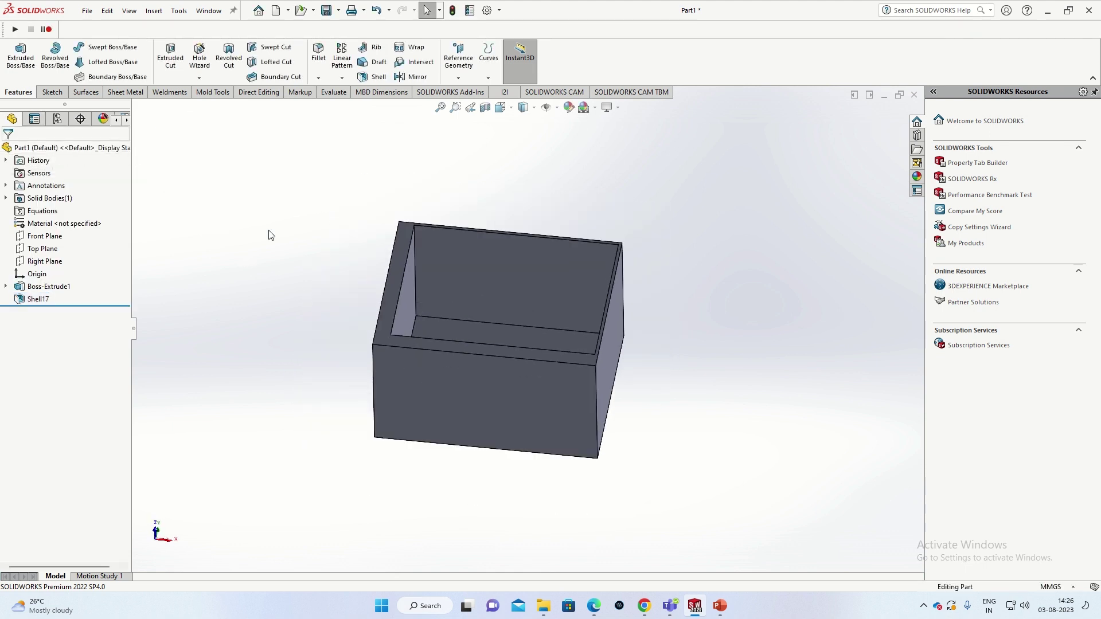
mouse_move(484, 334)
middle_down()
mouse_move(511, 335)
mouse_move(507, 361)
middle_up()
click(414, 50)
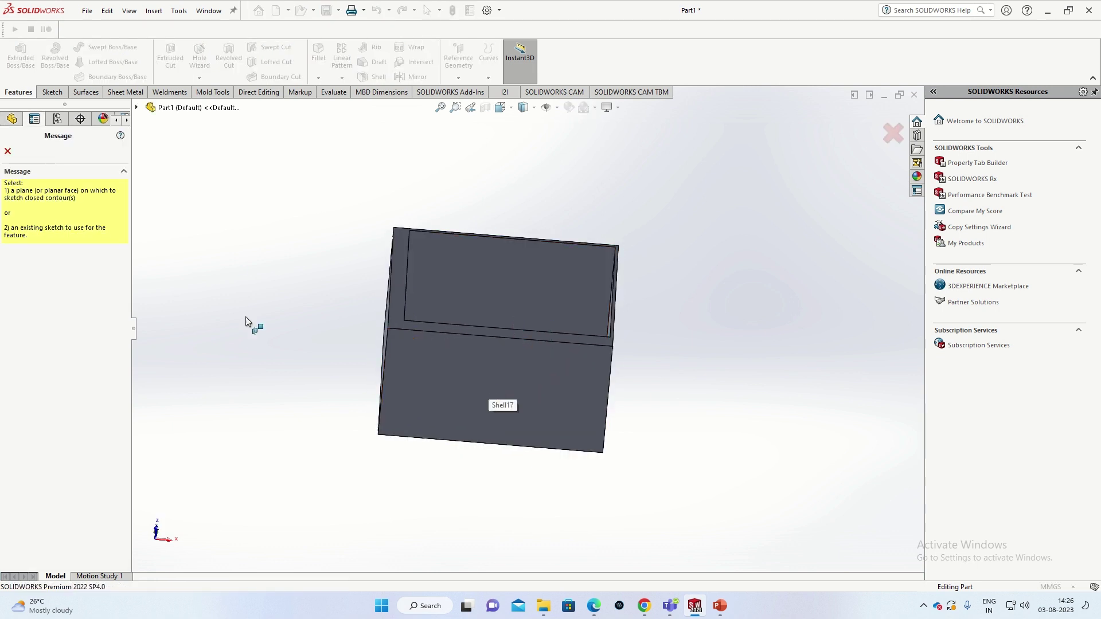
middle_drag(434, 387, 429, 342)
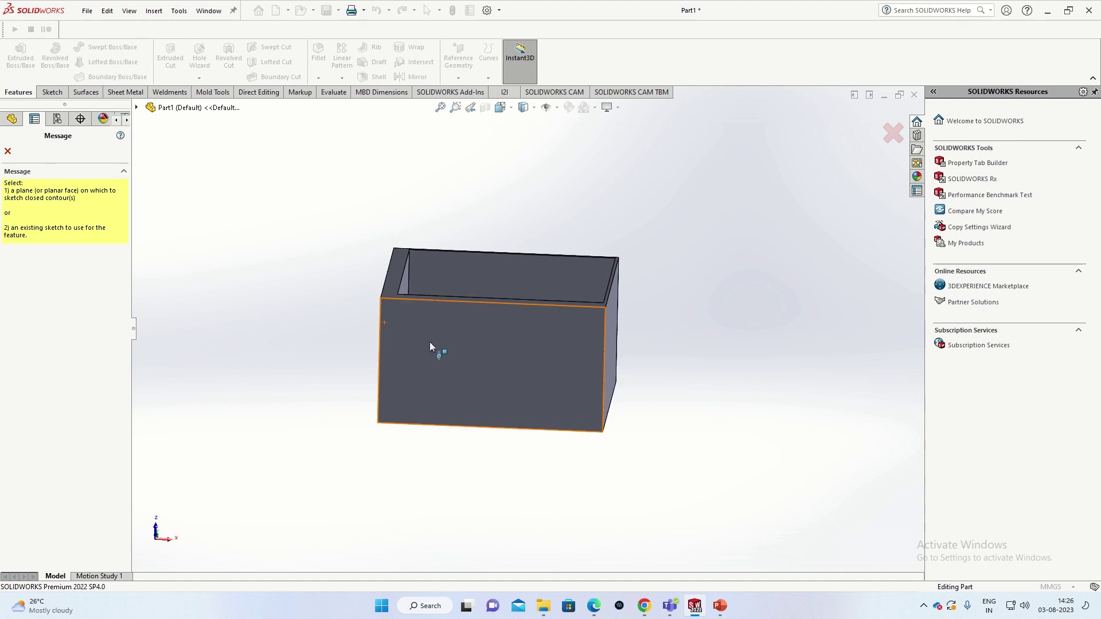
click(498, 358)
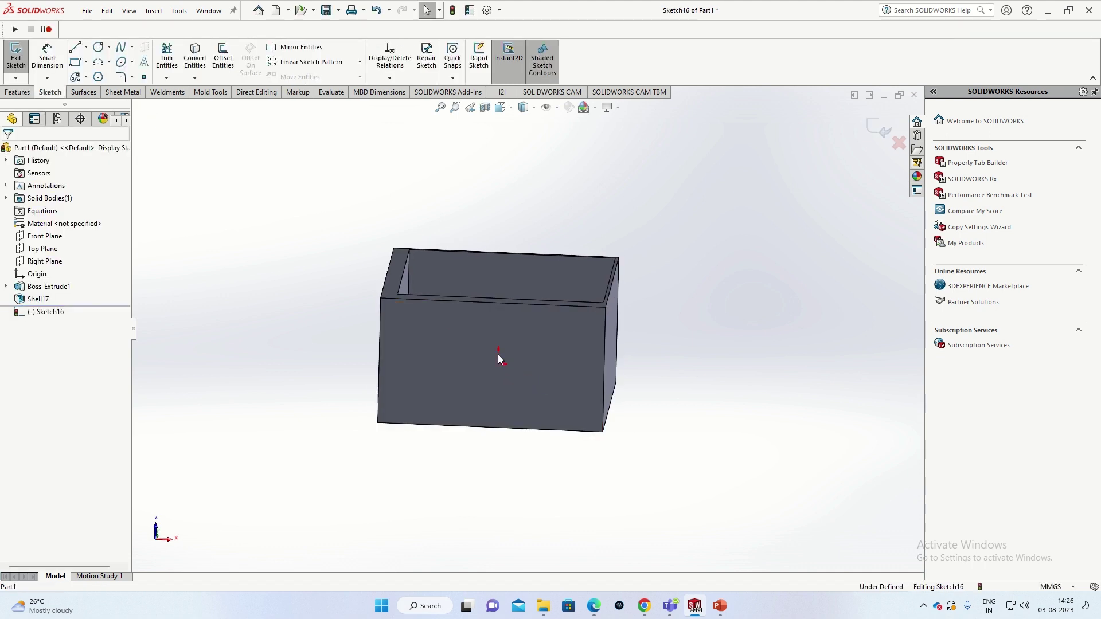
key(ctrl+8)
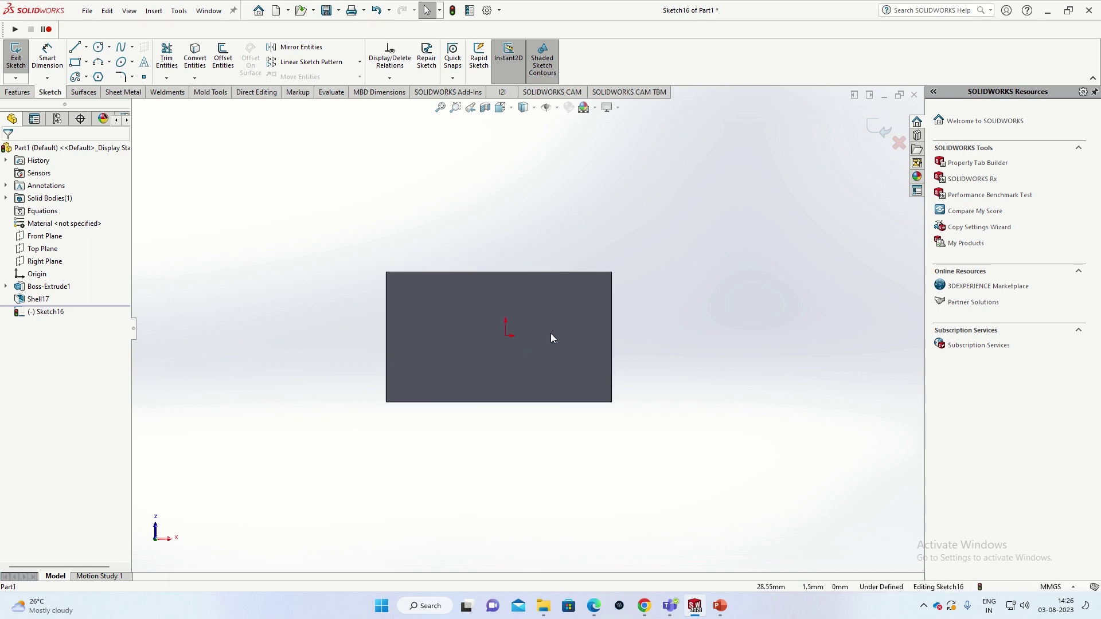
scroll(551, 332, down, 3)
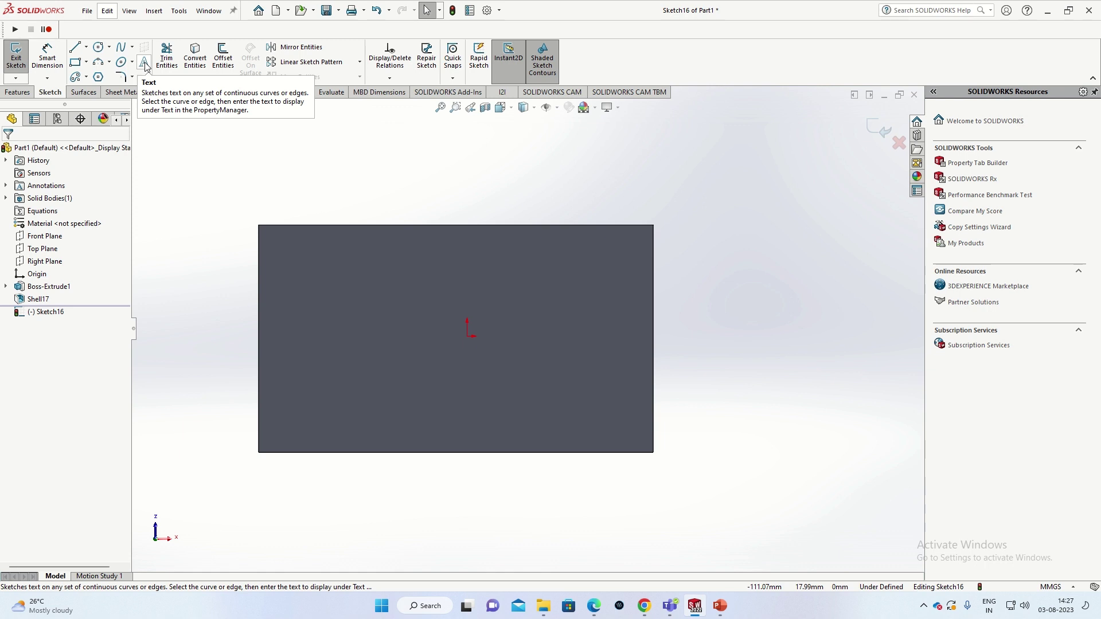
click(145, 64)
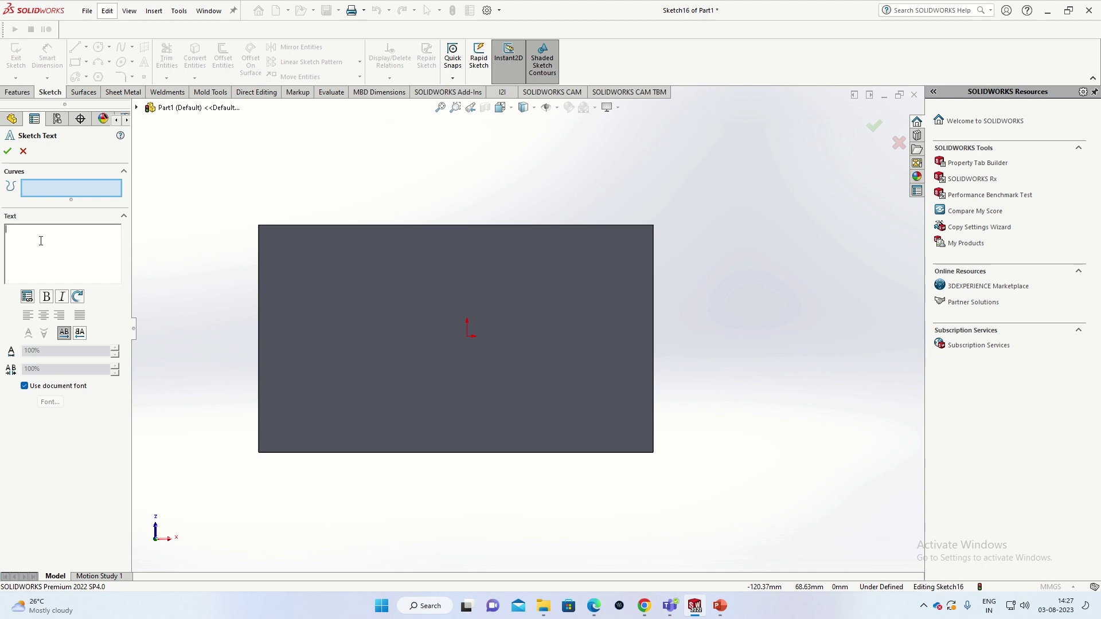
- Place bold text 'DesignMK Cad Tutorial' on the front face just above the origin
text(DesignMK Cad Tutorial)
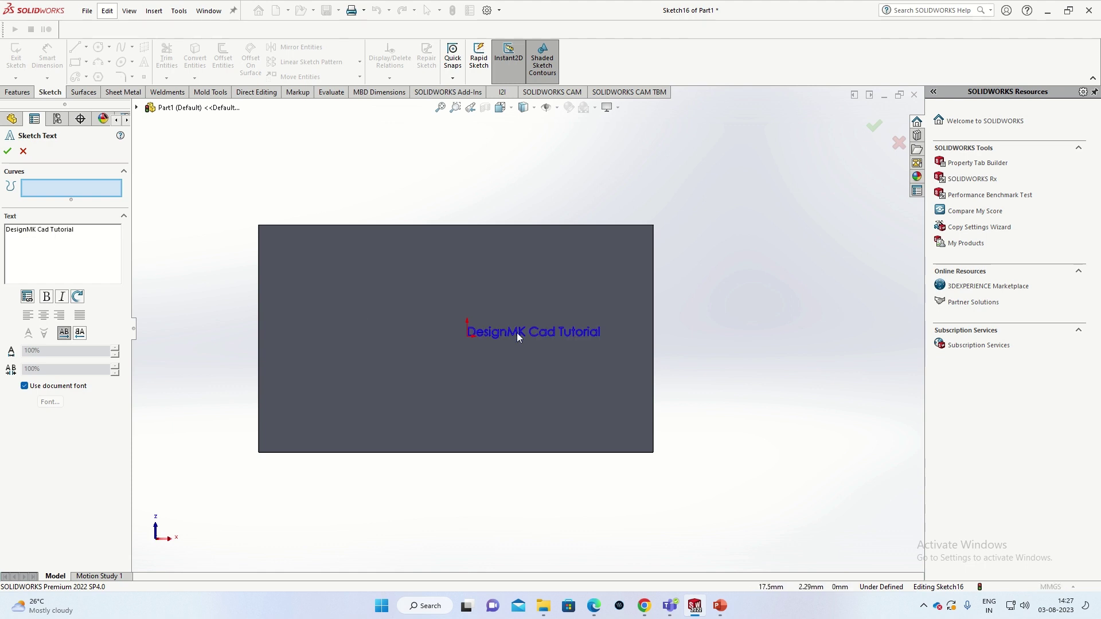
scroll(517, 333, down, 1)
click(542, 328)
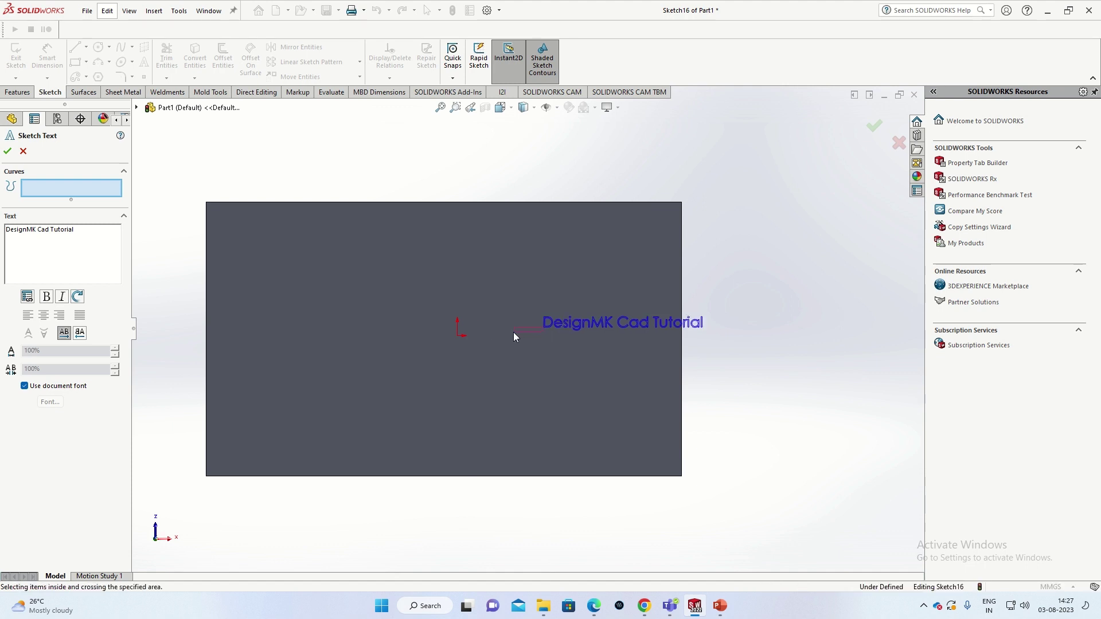
click(79, 334)
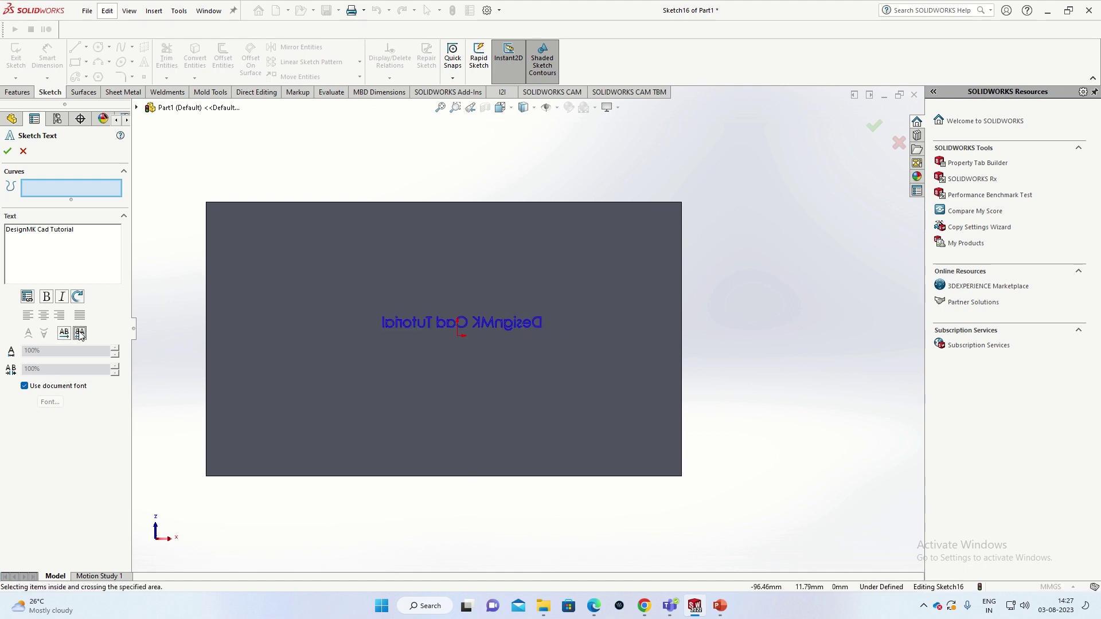
click(79, 333)
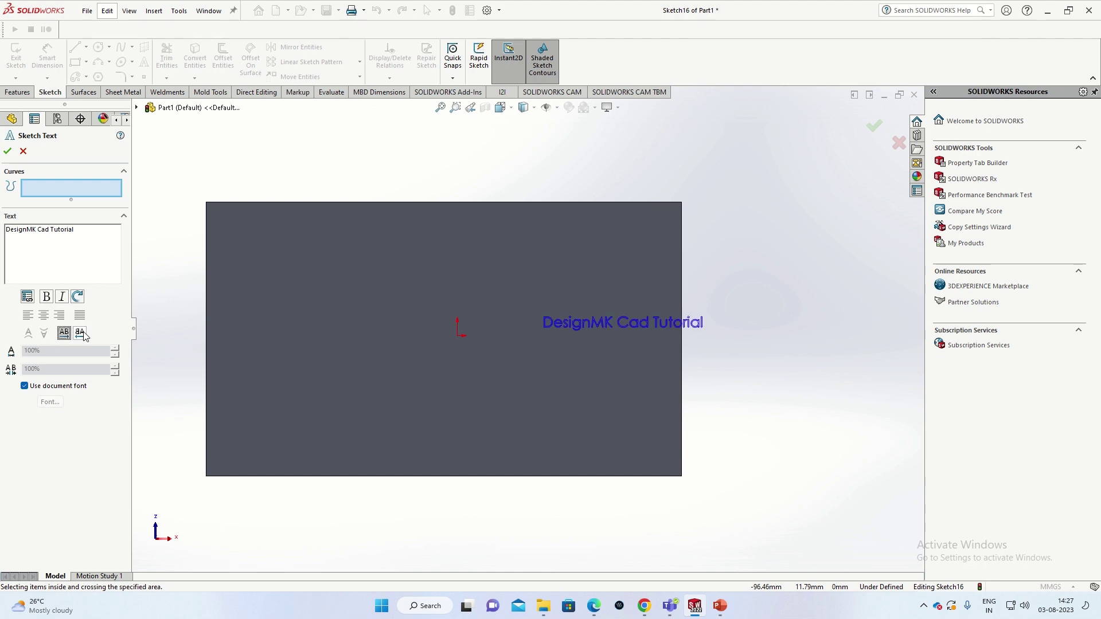
click(500, 322)
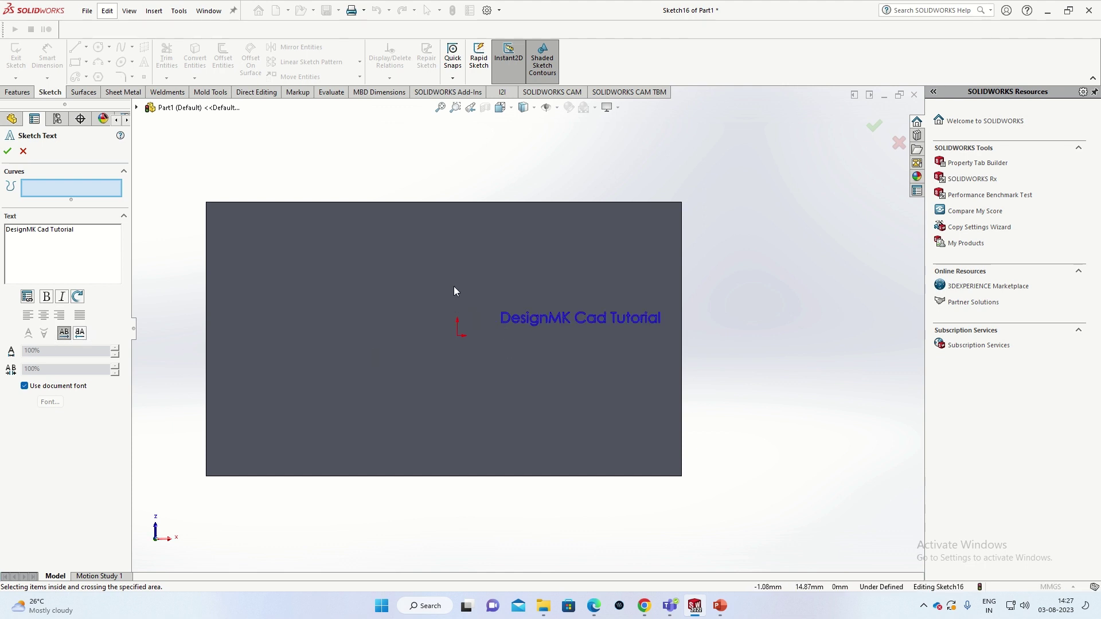
click(454, 291)
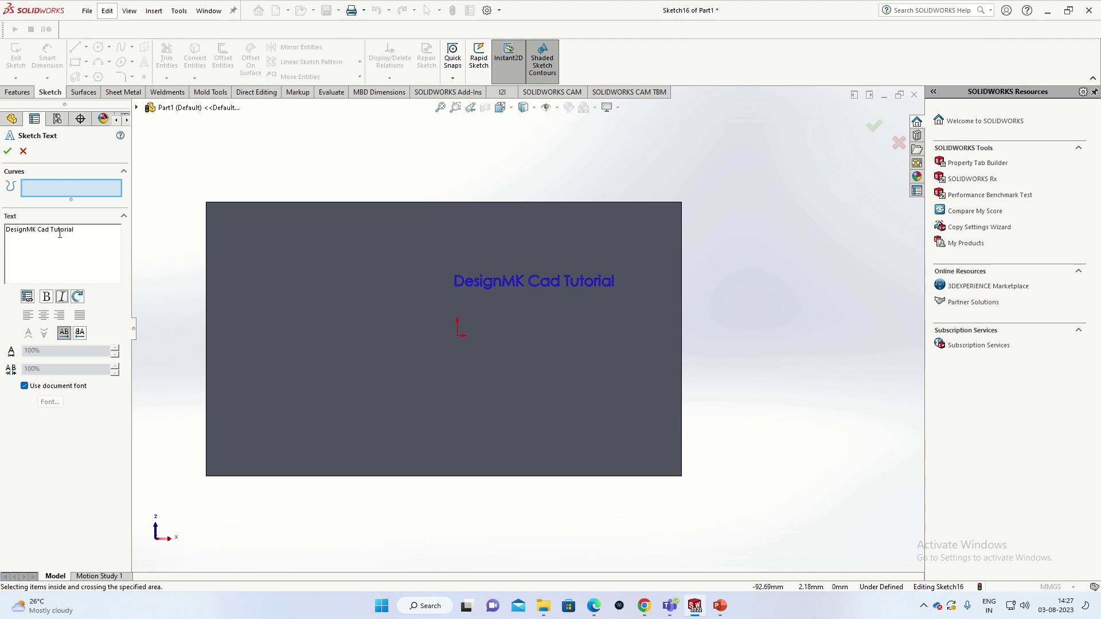
drag(75, 229, 5, 229)
click(47, 296)
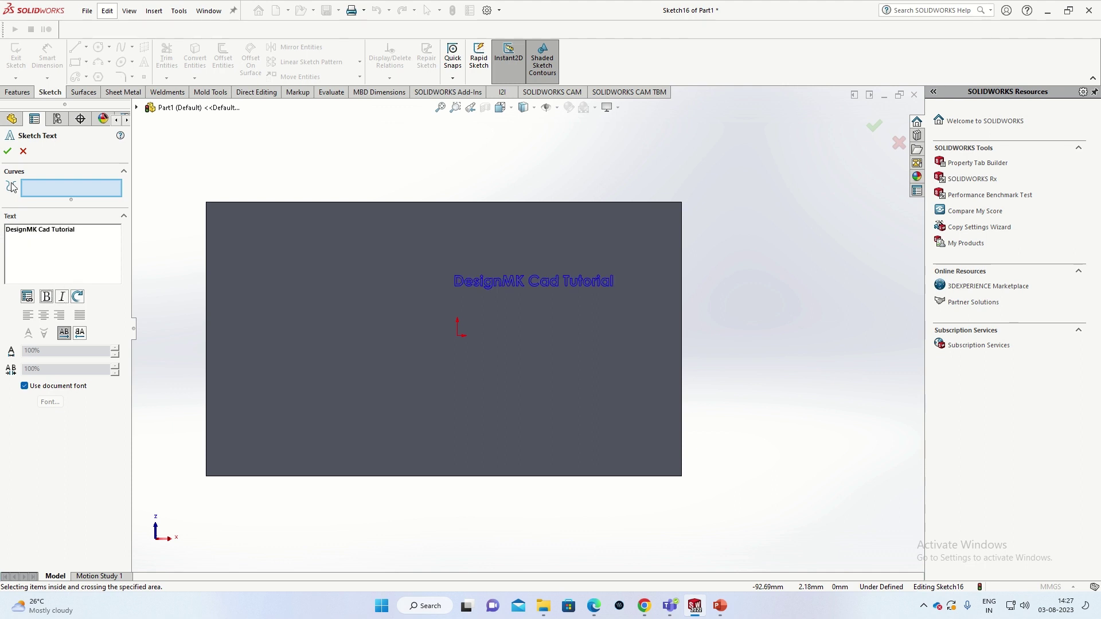
click(7, 150)
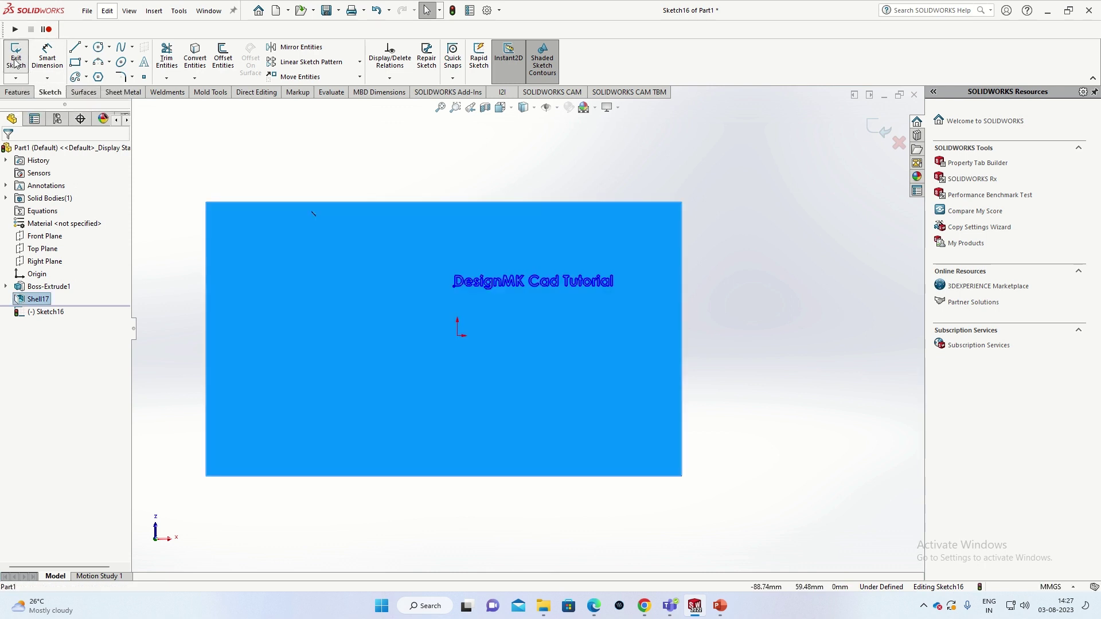
- Set up Wrap2 embossing the text onto the front face at 5 mm thickness
click(16, 62)
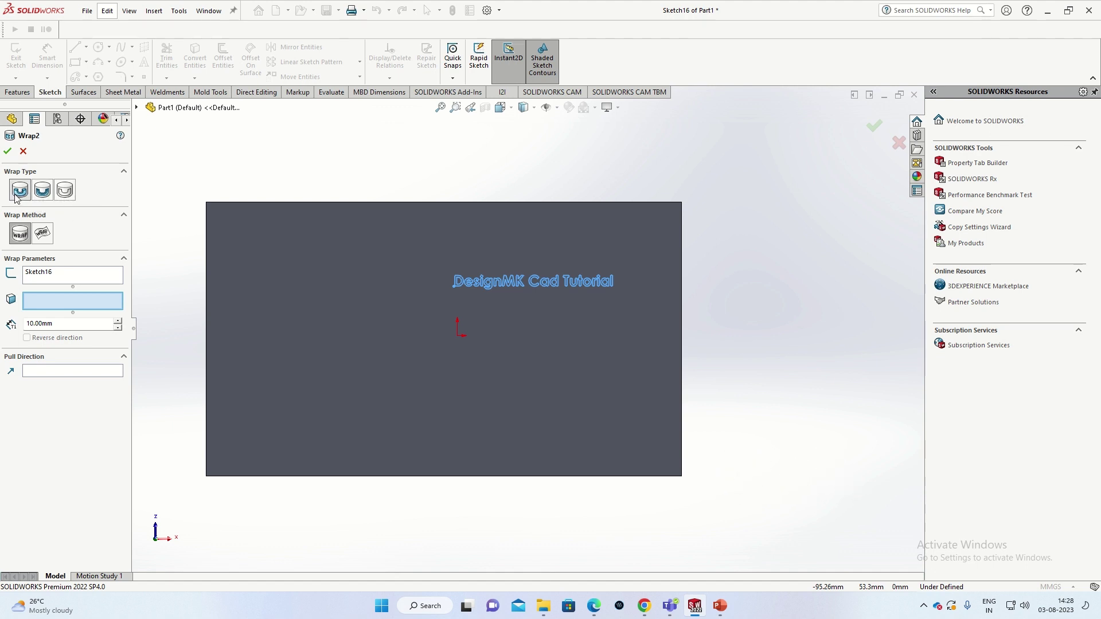
mouse_move(469, 333)
middle_down()
mouse_move(304, 338)
mouse_move(246, 312)
middle_up()
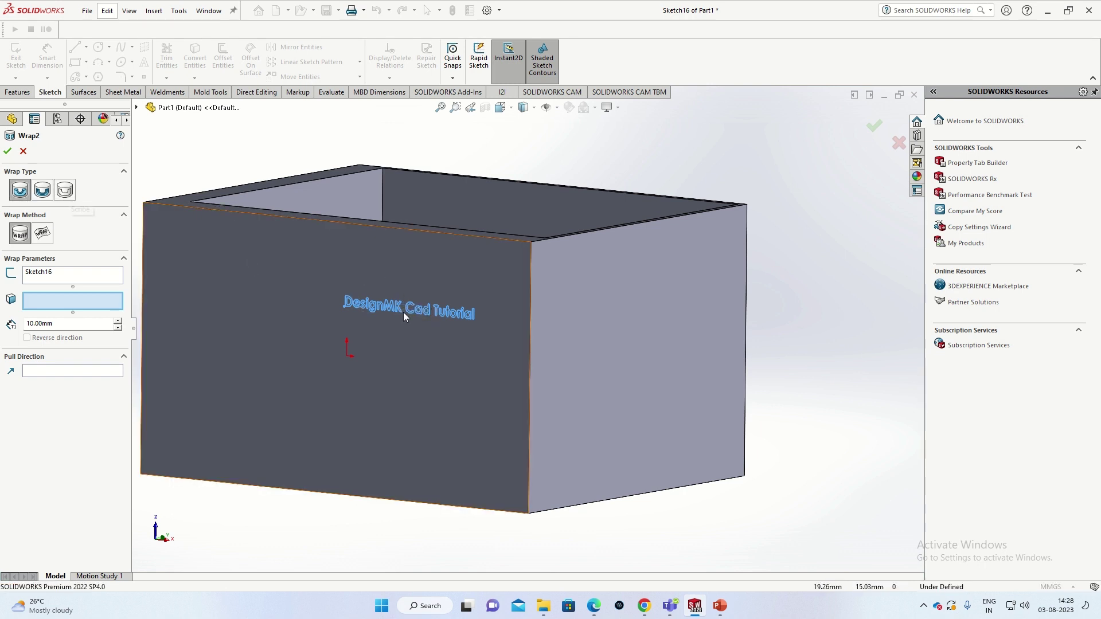
mouse_move(389, 328)
middle_down()
mouse_move(470, 333)
mouse_move(446, 370)
mouse_move(453, 364)
middle_up()
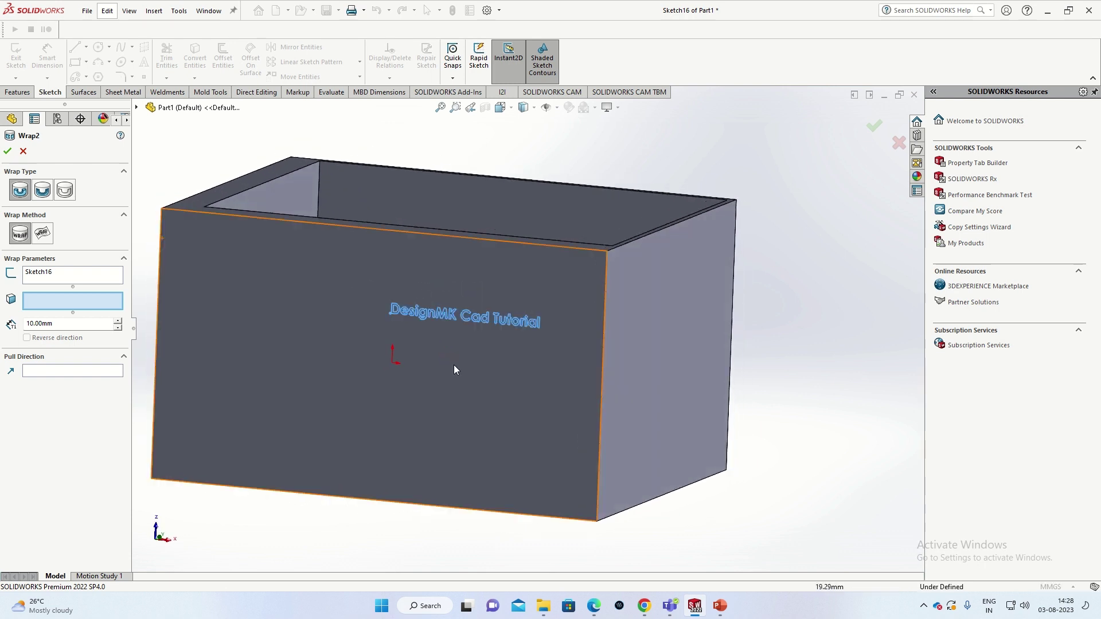
click(21, 194)
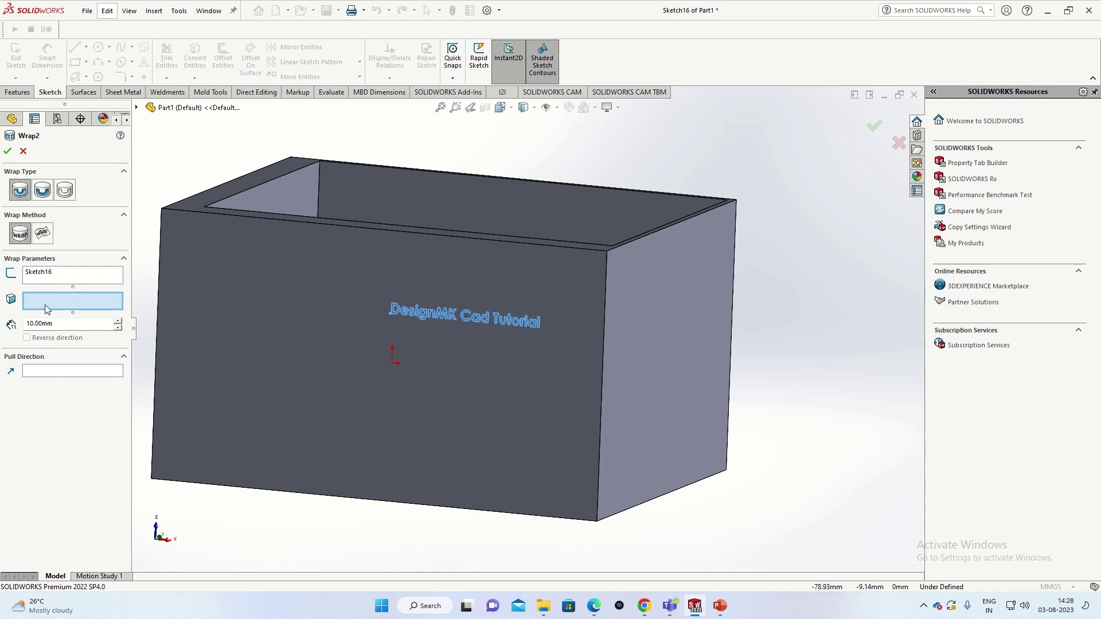
click(323, 365)
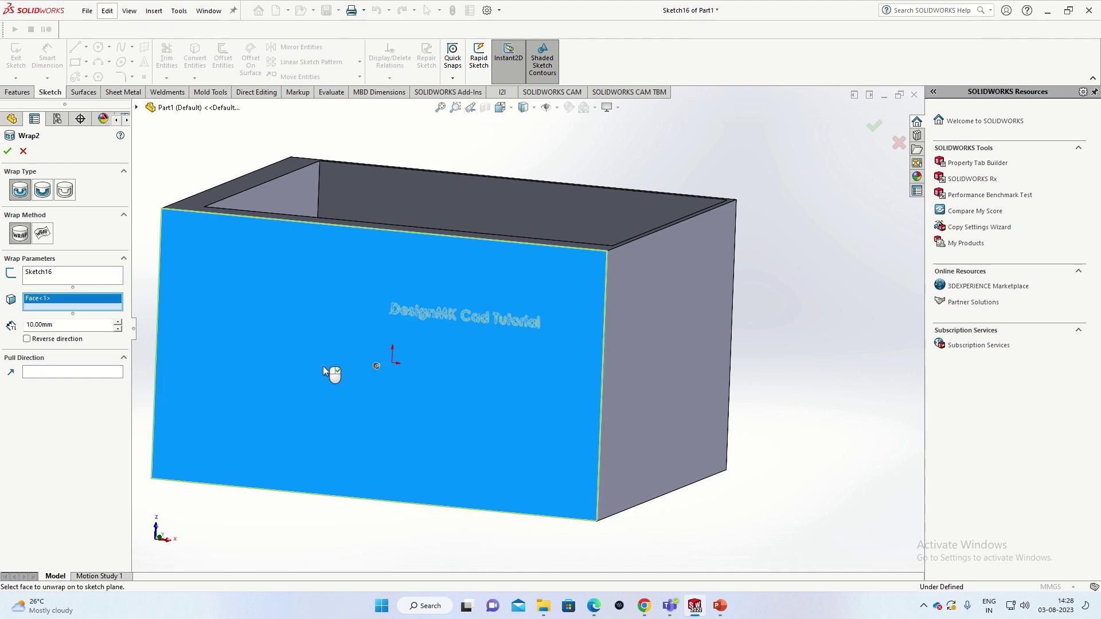
middle_drag(332, 374, 314, 393)
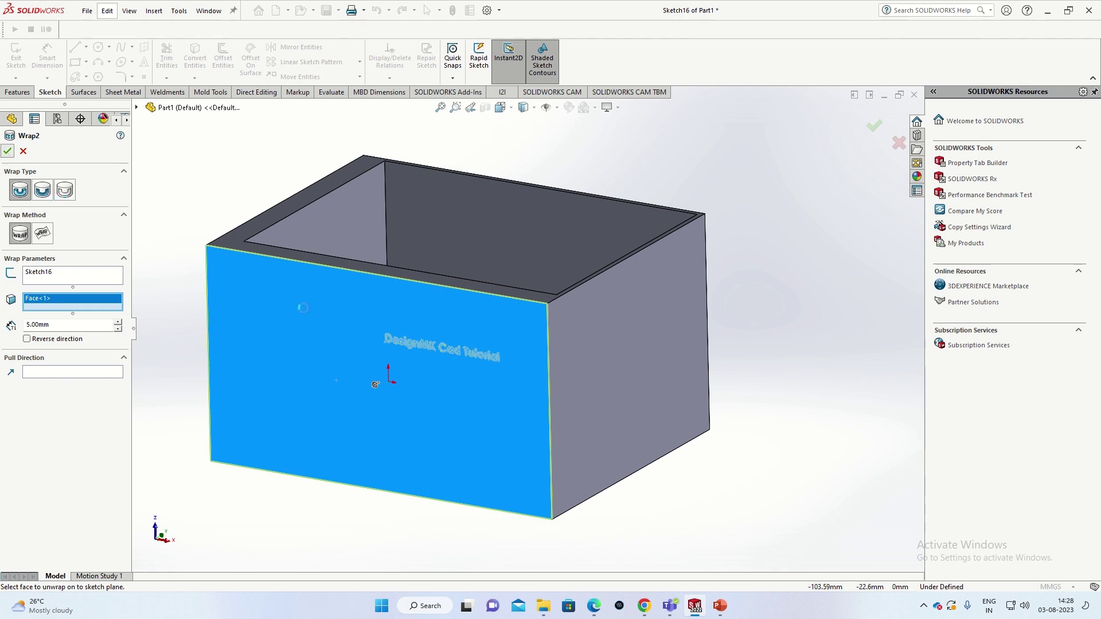
- Zoom and orbit to face the 5 mm raised text
scroll(487, 364, down, 2)
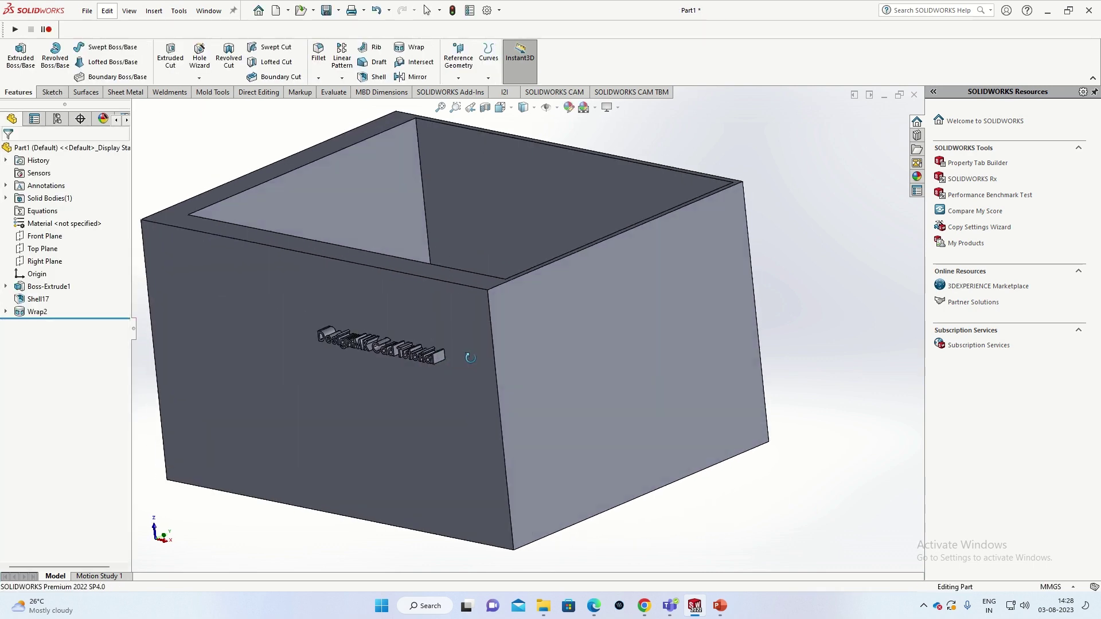
scroll(489, 350, down, 2)
scroll(453, 333, down, 1)
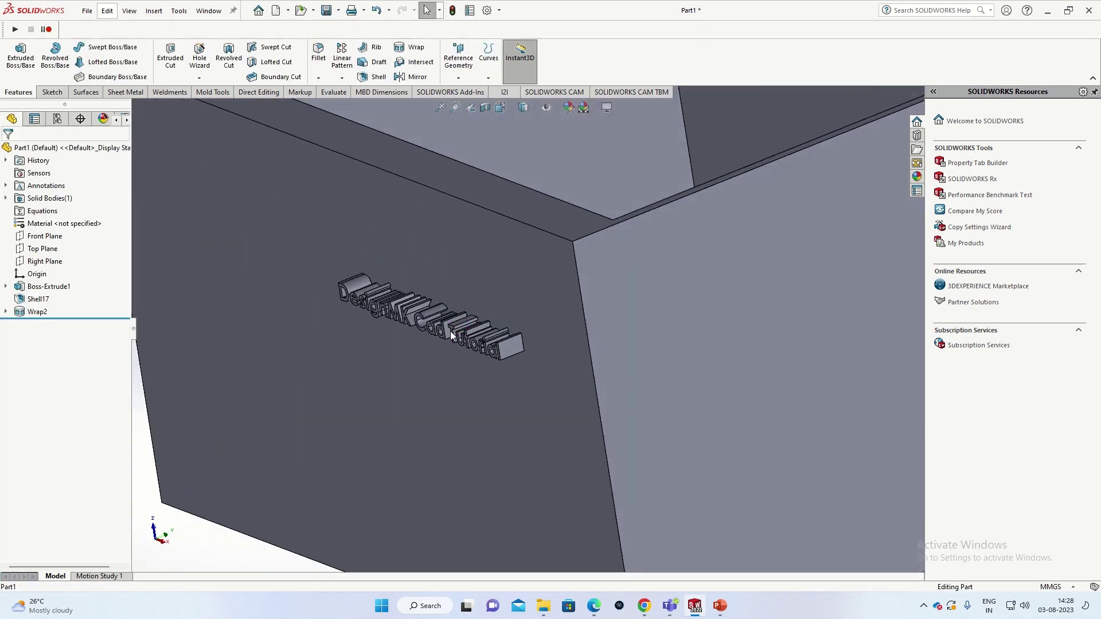
middle_drag(449, 331, 401, 321)
- Edit Wrap2 to lower the emboss height from 5.00 mm to 1.00 mm
right_click(36, 313)
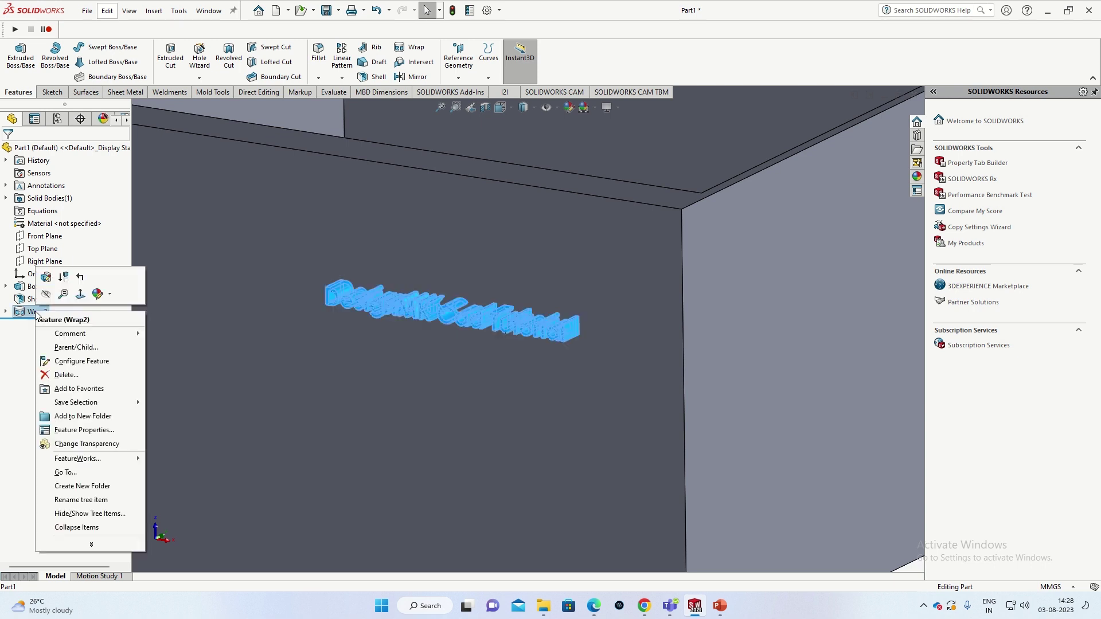
click(45, 277)
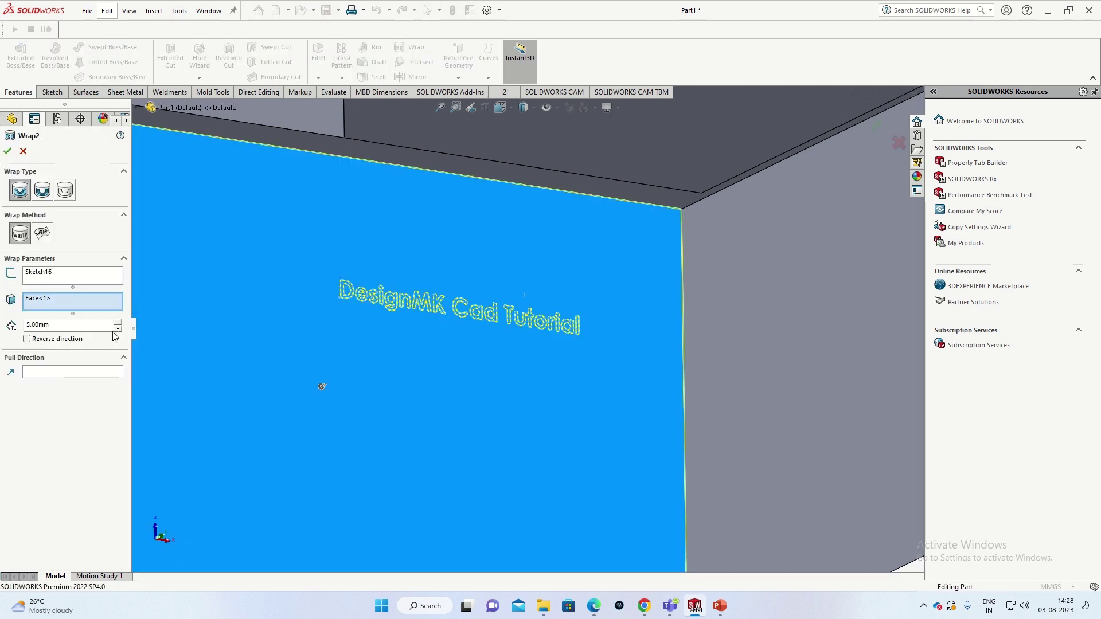
click(118, 328)
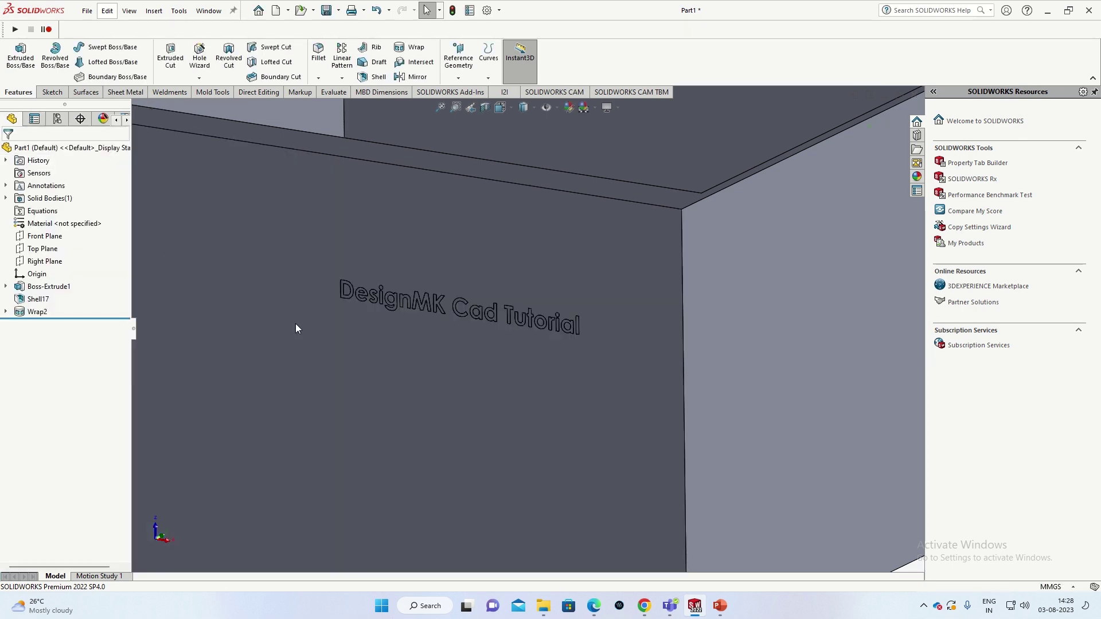
scroll(367, 423, down, 3)
scroll(393, 413, down, 3)
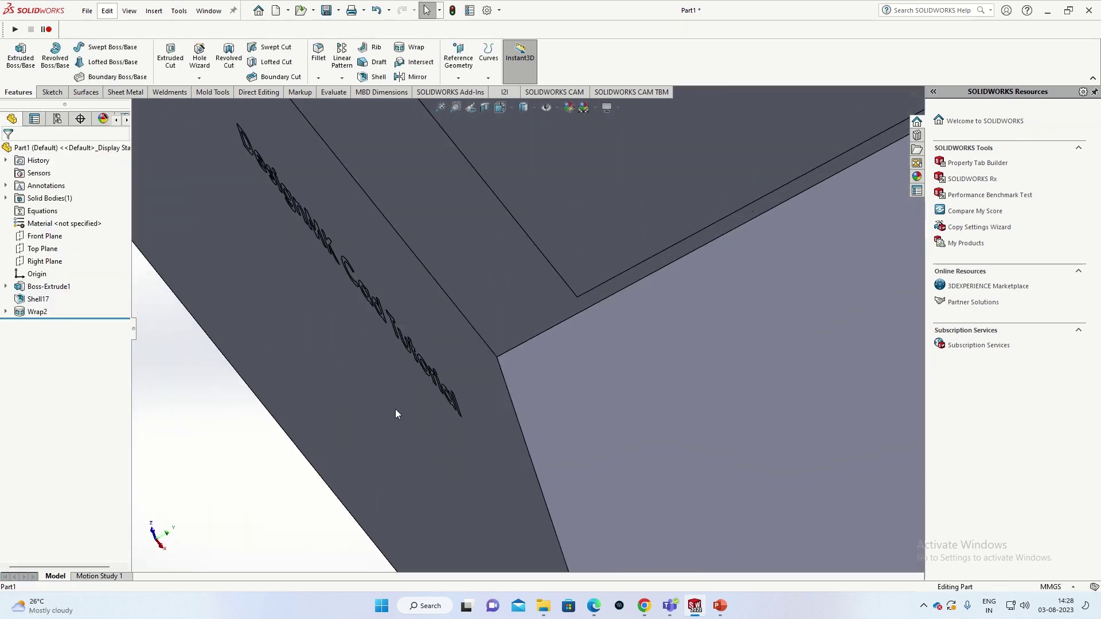
scroll(469, 373, down, 2)
scroll(442, 383, down, 2)
scroll(447, 387, up, 2)
scroll(487, 350, up, 3)
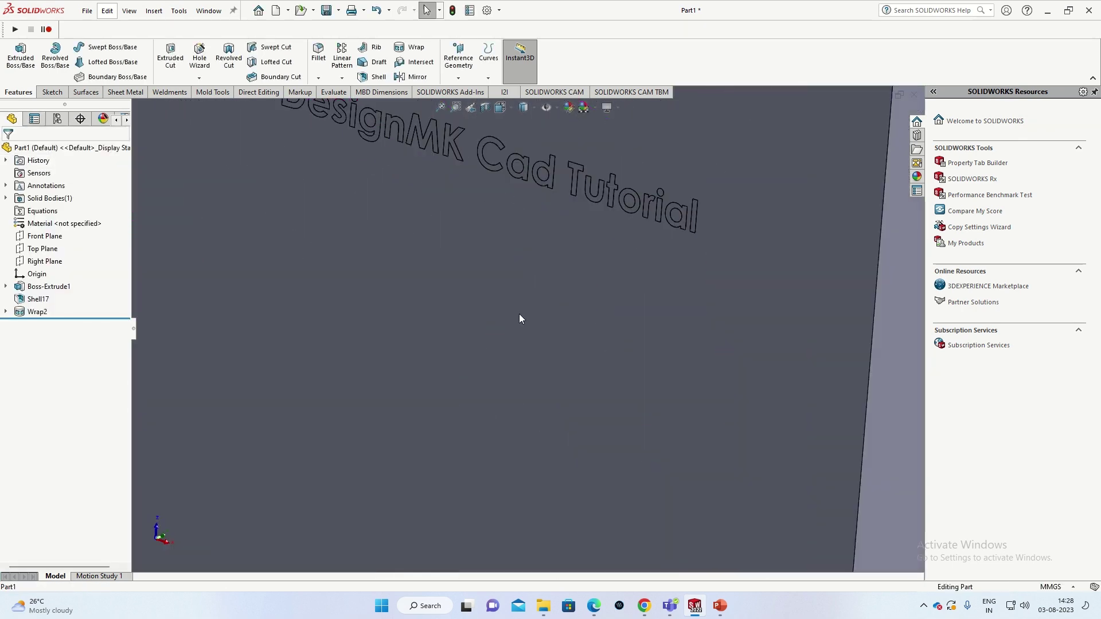
scroll(518, 315, up, 3)
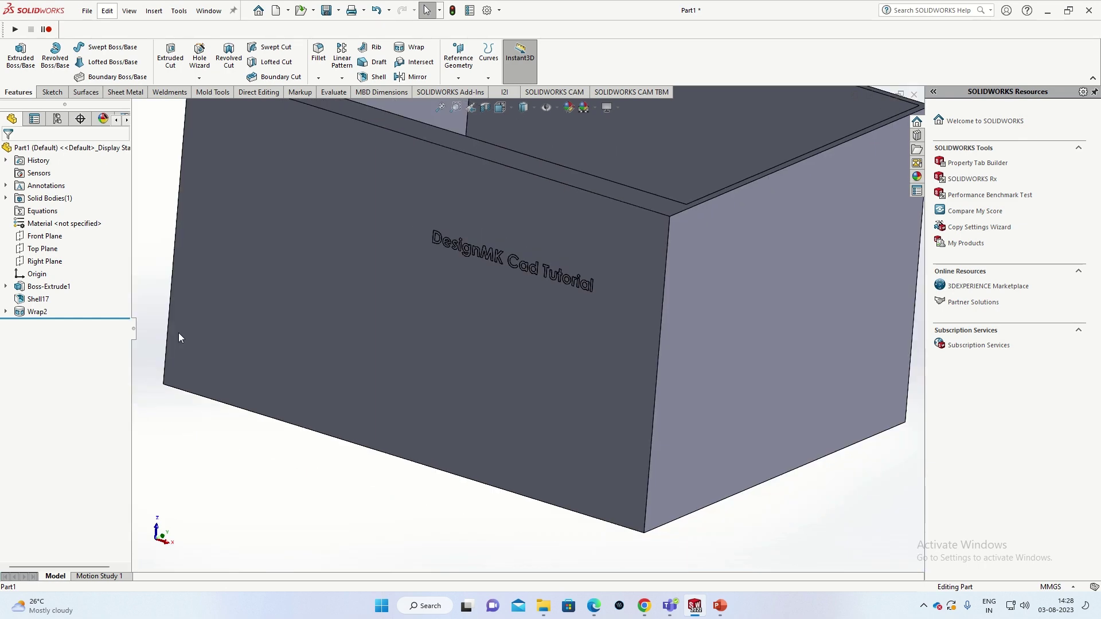
- Edit Wrap2 to set the emboss height to 2.01 mm
right_click(37, 311)
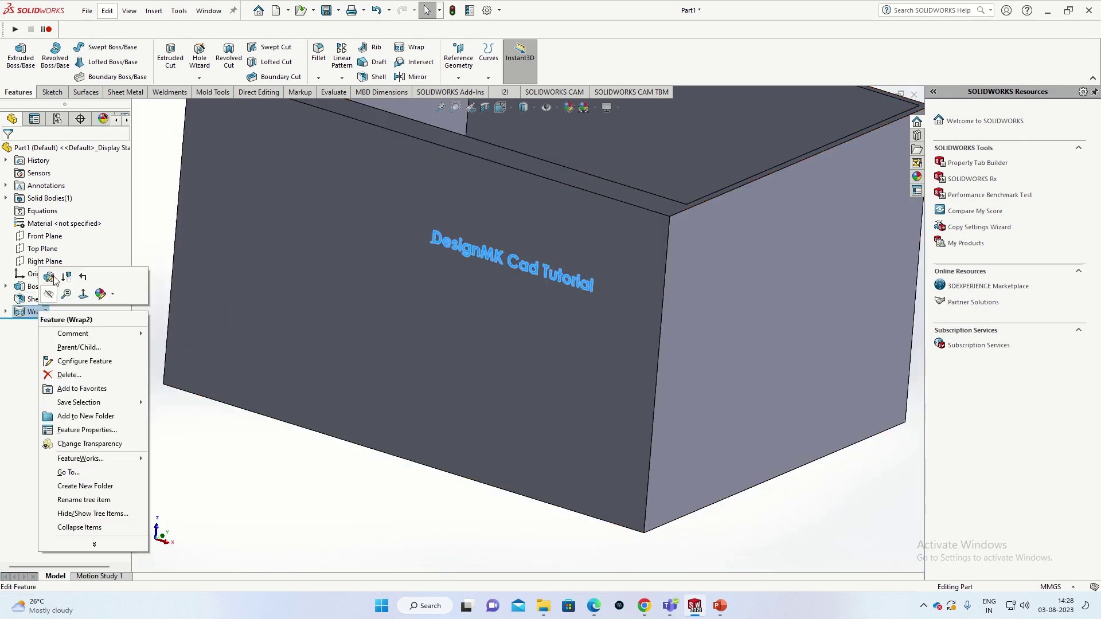
click(53, 290)
scroll(244, 344, up, 3)
middle_drag(515, 220, 504, 321)
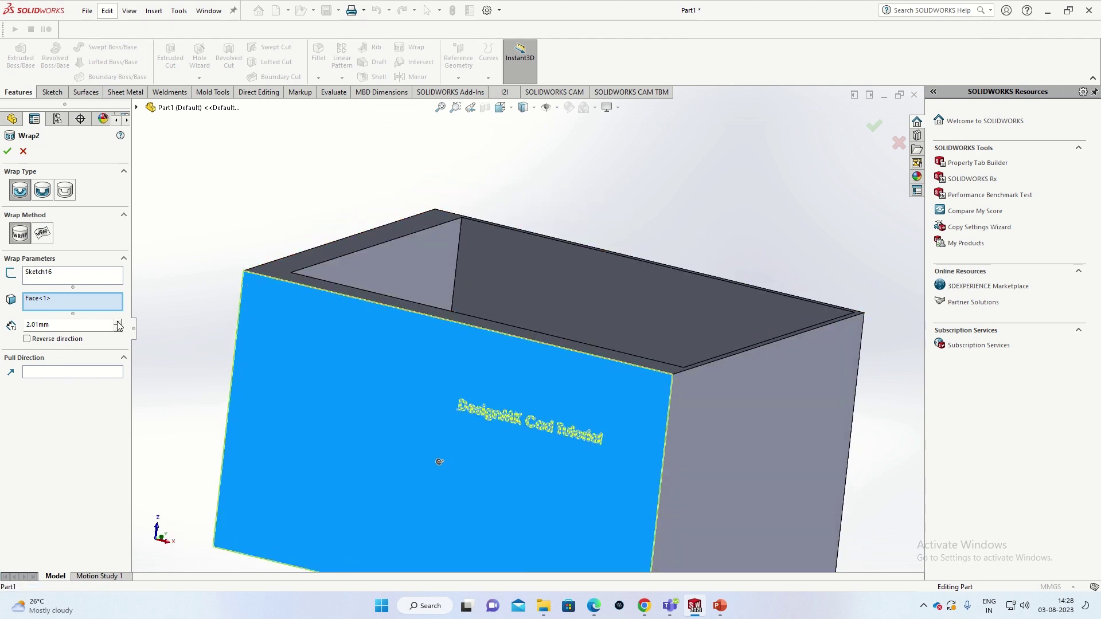
key(ctrl+7)
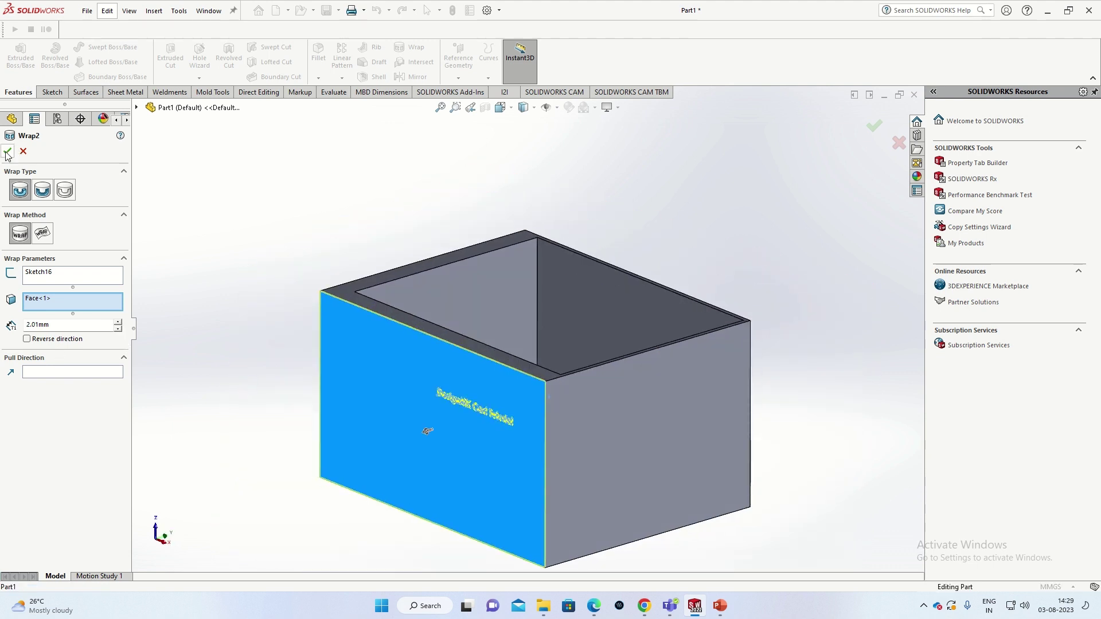
click(7, 152)
- Zoom and orbit for a close, frontal look at the raised lettering
scroll(524, 422, down, 3)
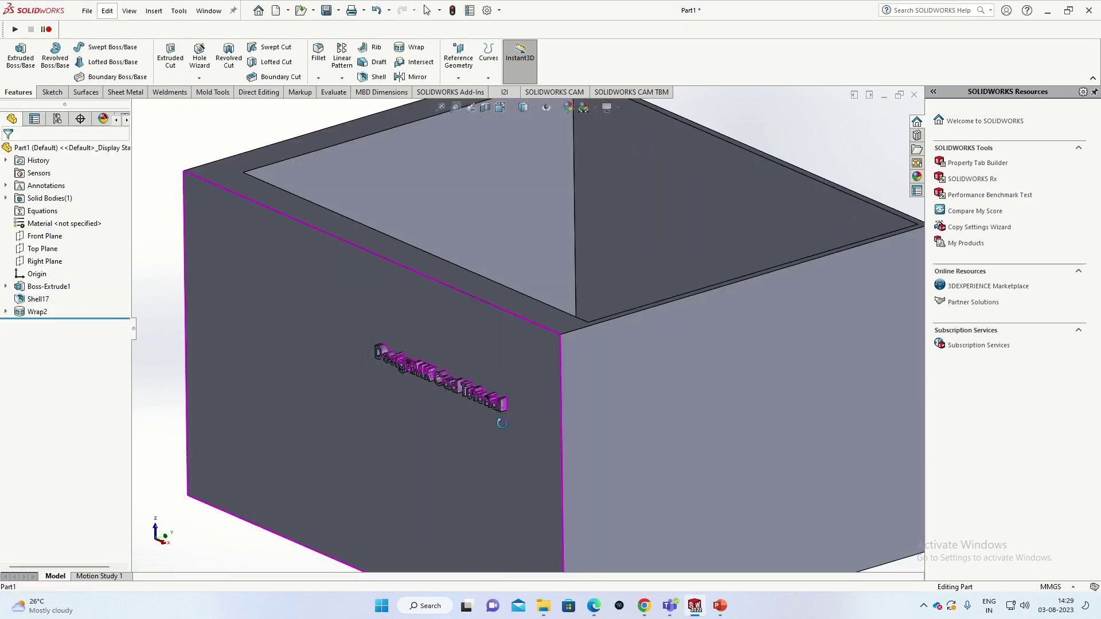
middle_drag(502, 423, 489, 410)
scroll(489, 411, down, 3)
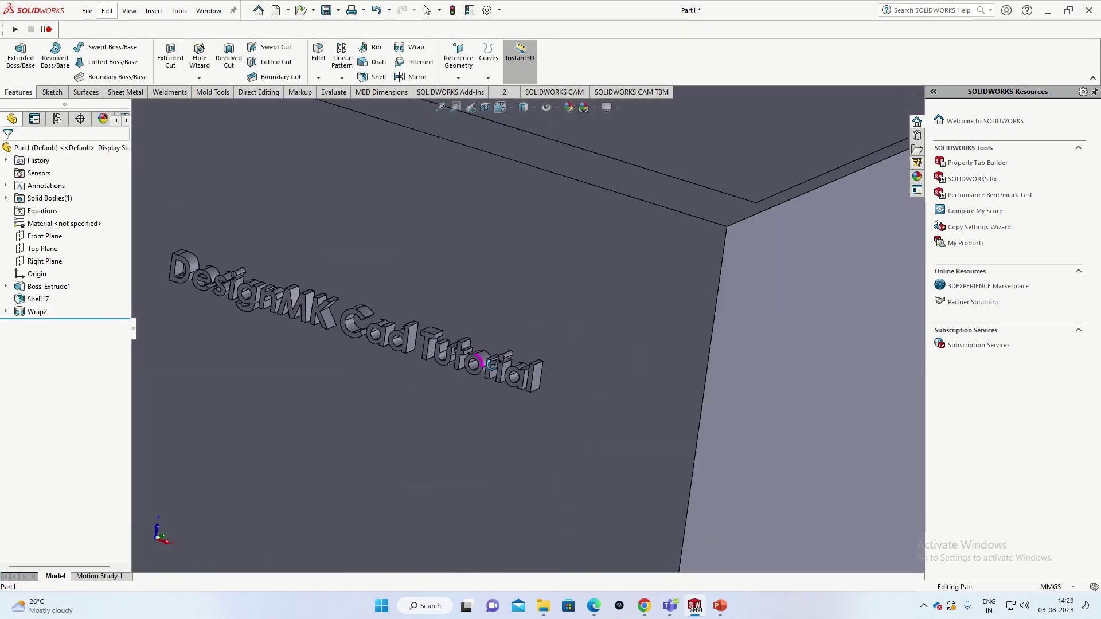
mouse_move(480, 362)
middle_down()
mouse_move(460, 400)
mouse_move(467, 408)
mouse_move(446, 411)
middle_up()
scroll(459, 401, up, 3)
scroll(467, 409, up, 3)
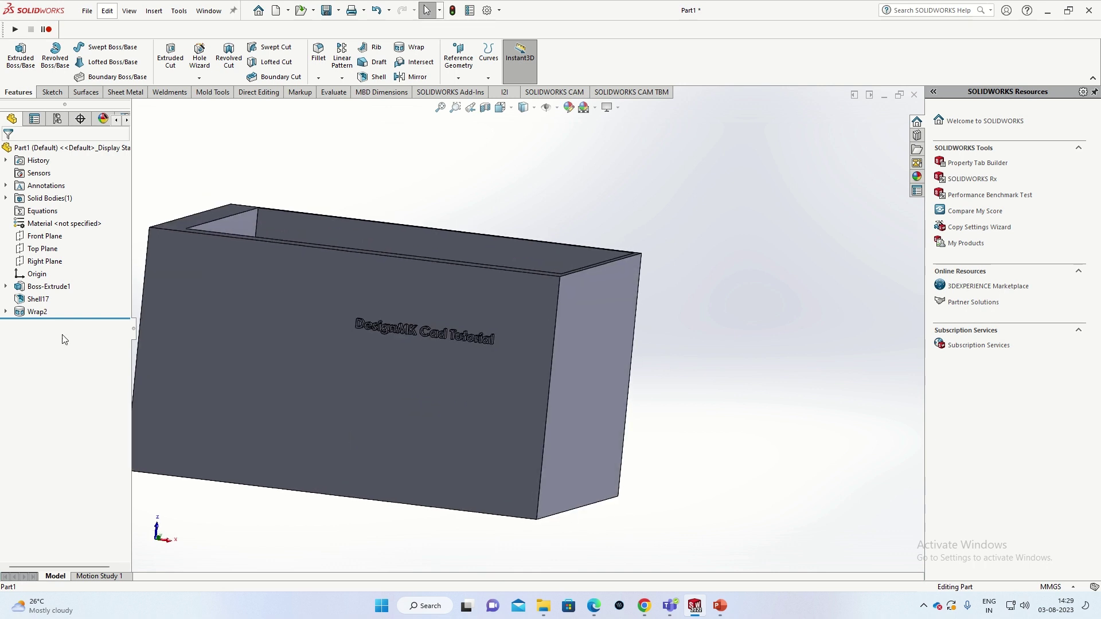
- Change Wrap2 to a Deboss so the text is cut 2.01 mm into the face
right_click(36, 314)
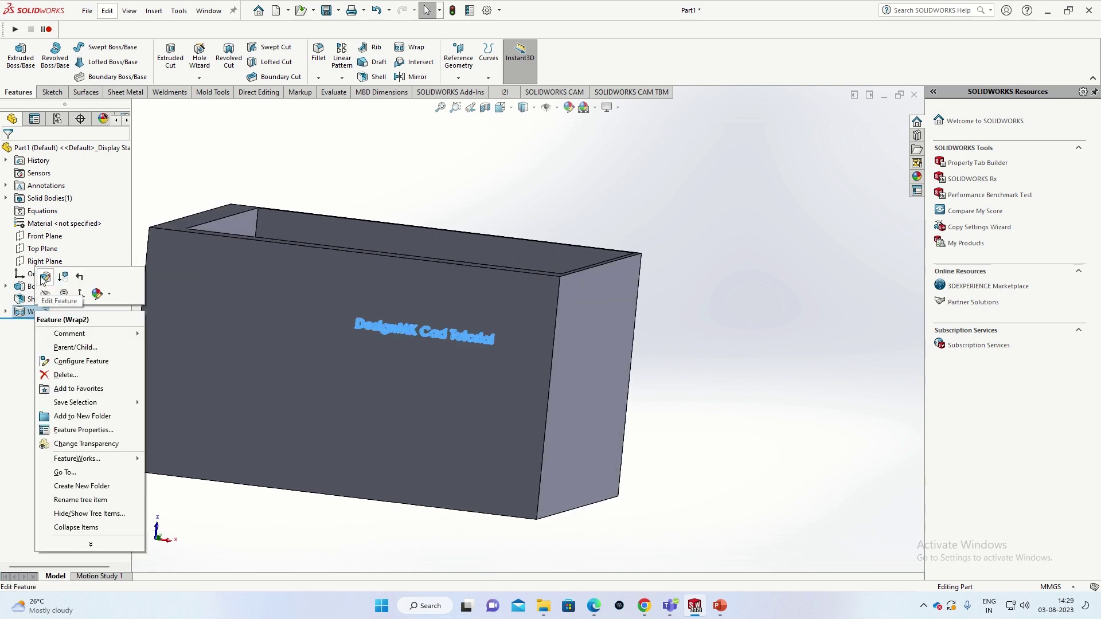
click(46, 277)
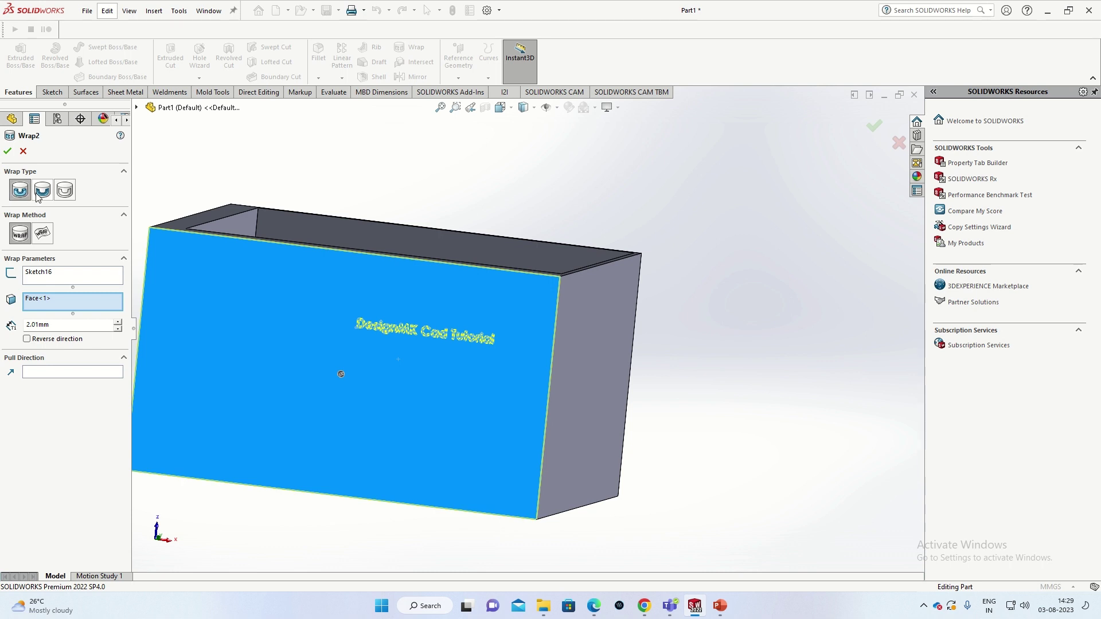
click(40, 195)
mouse_move(221, 303)
middle_down()
mouse_move(283, 381)
mouse_move(419, 395)
middle_up()
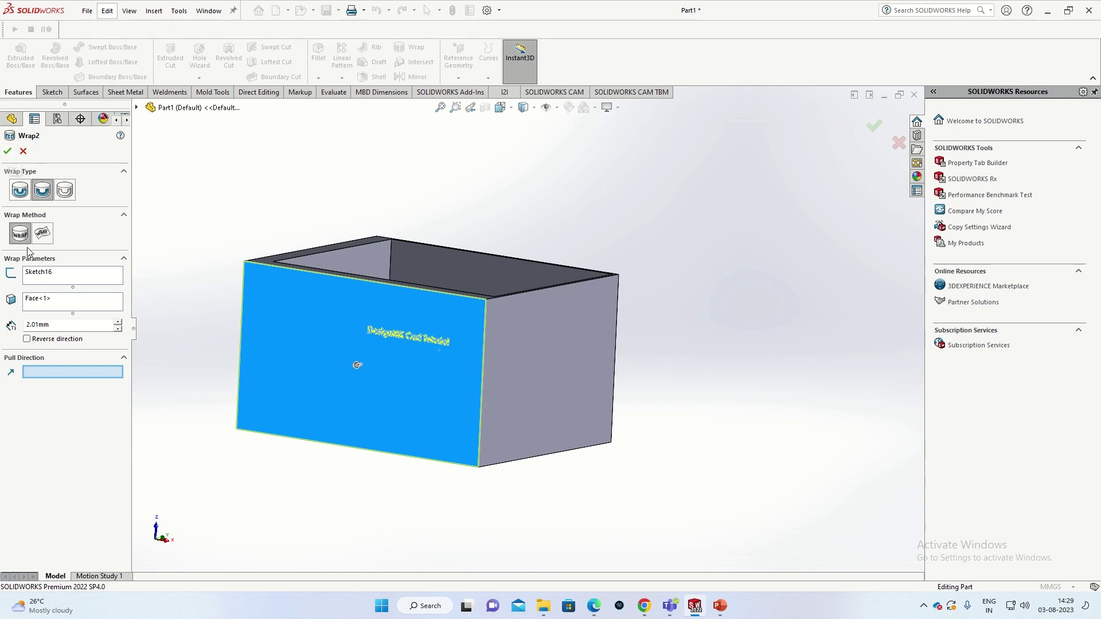
click(7, 152)
- Zoom and orbit to inspect the recessed lettering
scroll(424, 343, down, 3)
scroll(399, 390, down, 2)
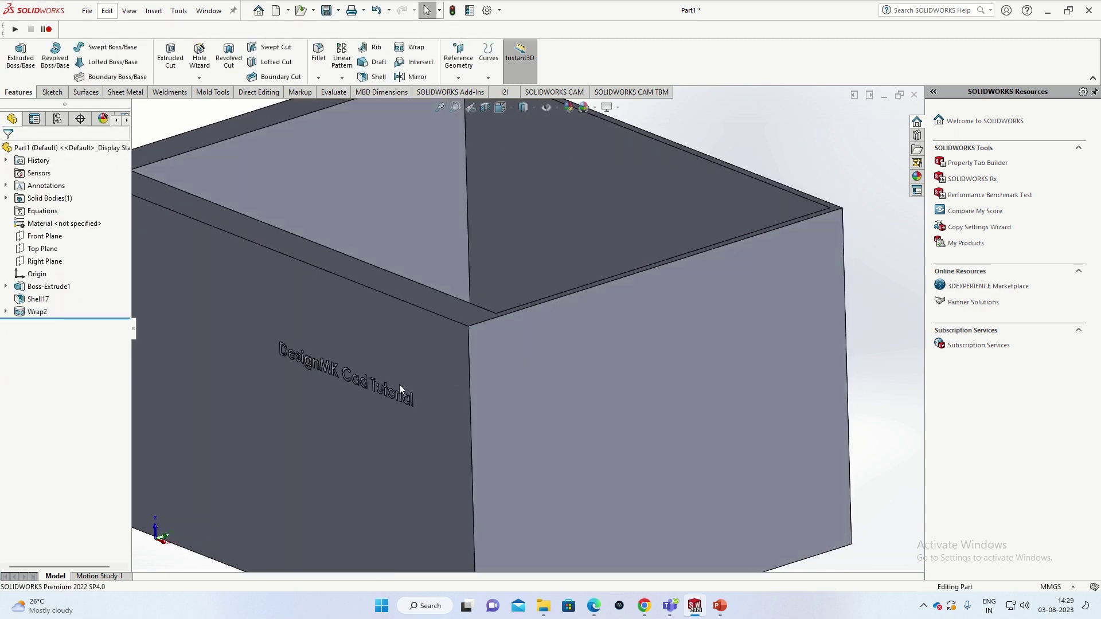
scroll(400, 390, down, 2)
mouse_move(400, 395)
middle_down()
mouse_move(361, 378)
mouse_move(342, 352)
middle_up()
scroll(353, 375, down, 1)
scroll(381, 344, down, 2)
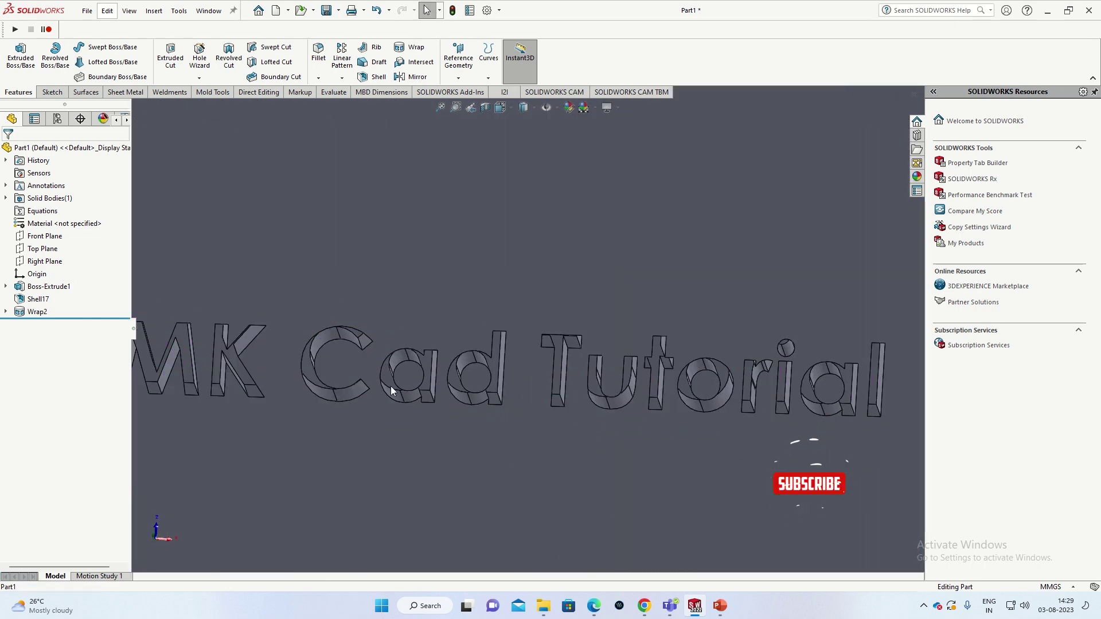
scroll(428, 397, up, 2)
scroll(455, 386, up, 3)
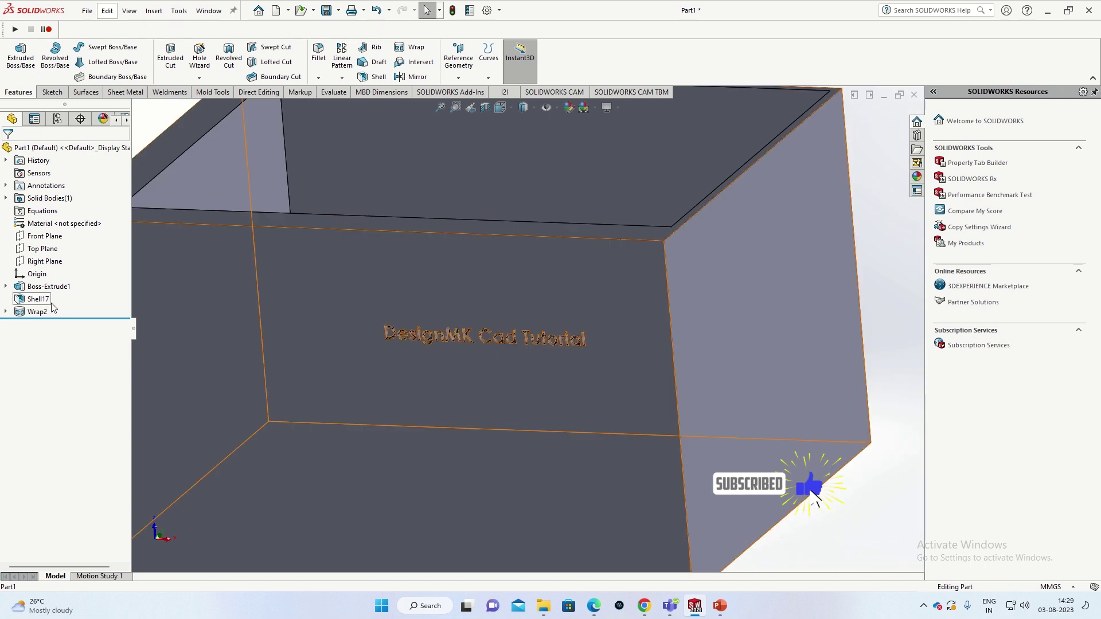
- Switch Wrap2 to Scribe and fit the whole box in view
right_click(39, 313)
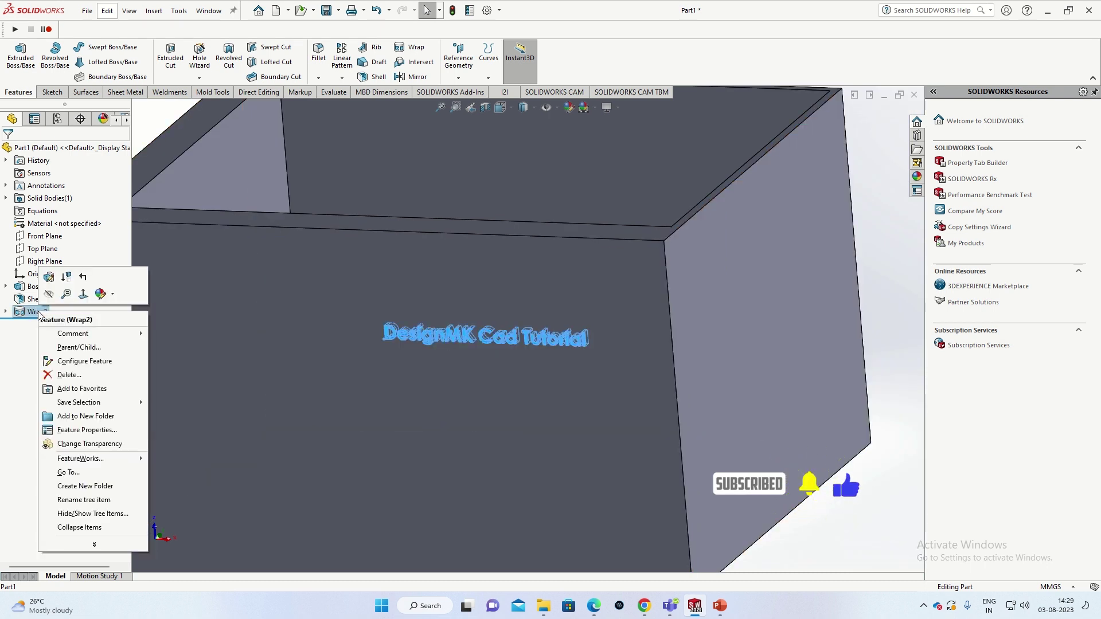
click(49, 277)
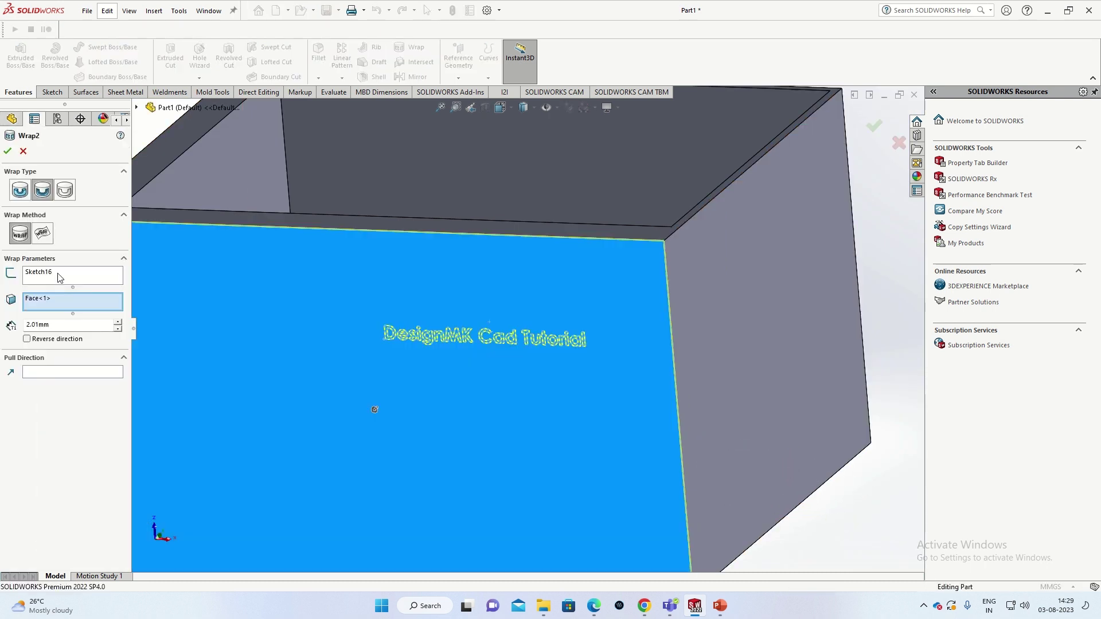
click(65, 189)
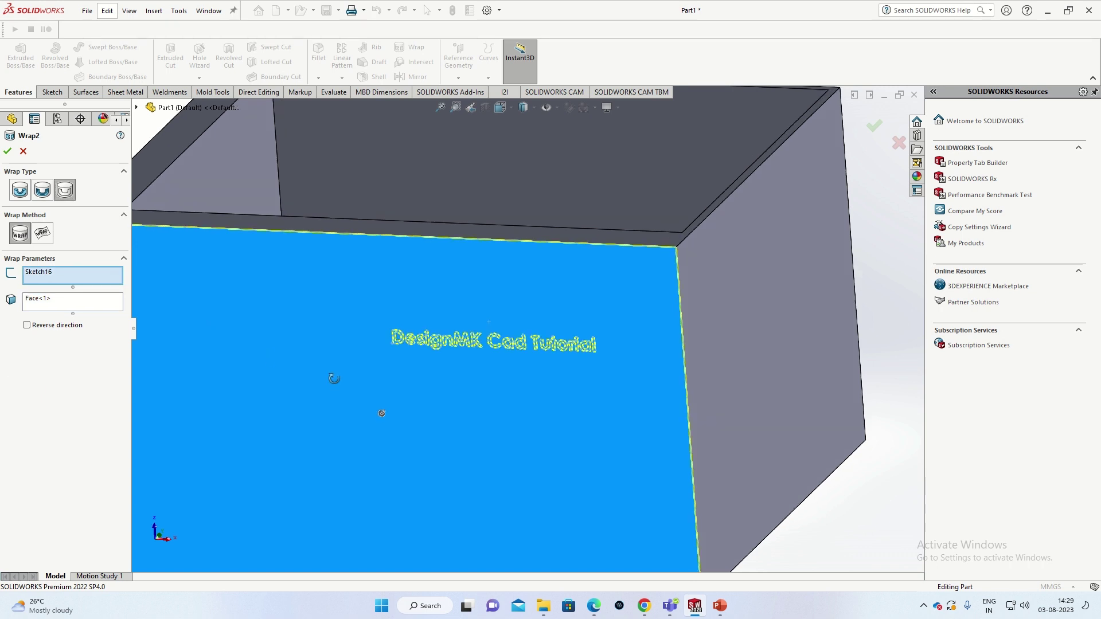
middle_drag(332, 382, 346, 397)
key(z)
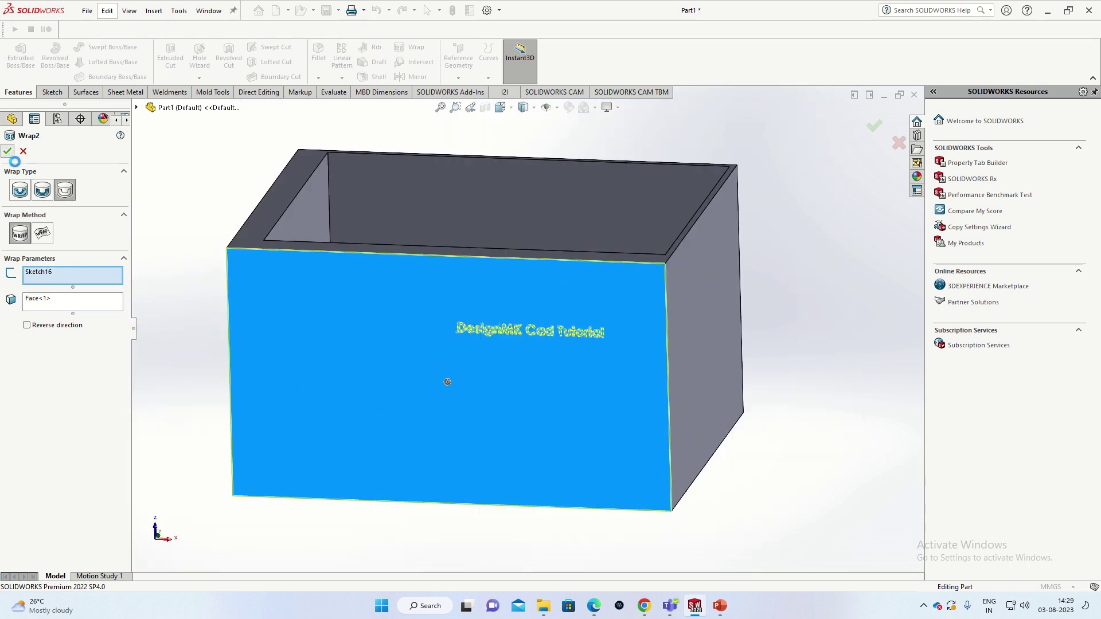
- Zoom and orbit to examine the scribed text outlines on the front face
scroll(658, 317, down, 4)
mouse_move(658, 317)
middle_down()
mouse_move(524, 372)
mouse_move(516, 343)
mouse_move(493, 371)
mouse_move(493, 362)
mouse_move(492, 390)
middle_up()
scroll(516, 344, down, 3)
scroll(493, 371, up, 5)
scroll(665, 312, down, 3)
scroll(623, 368, down, 2)
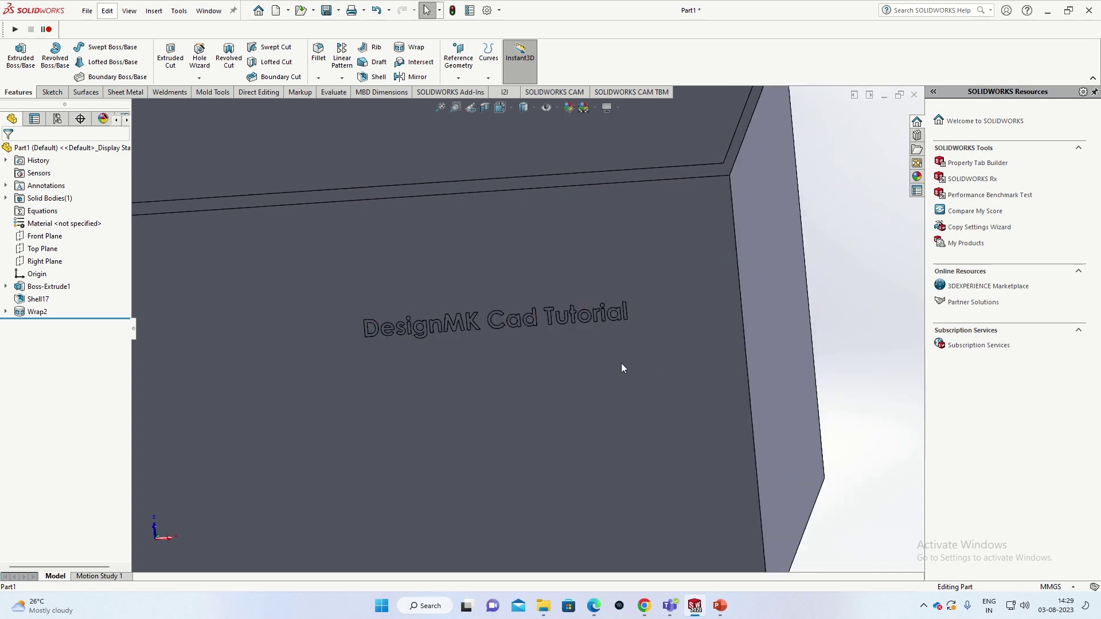
scroll(623, 367, up, 5)
scroll(562, 366, down, 1)
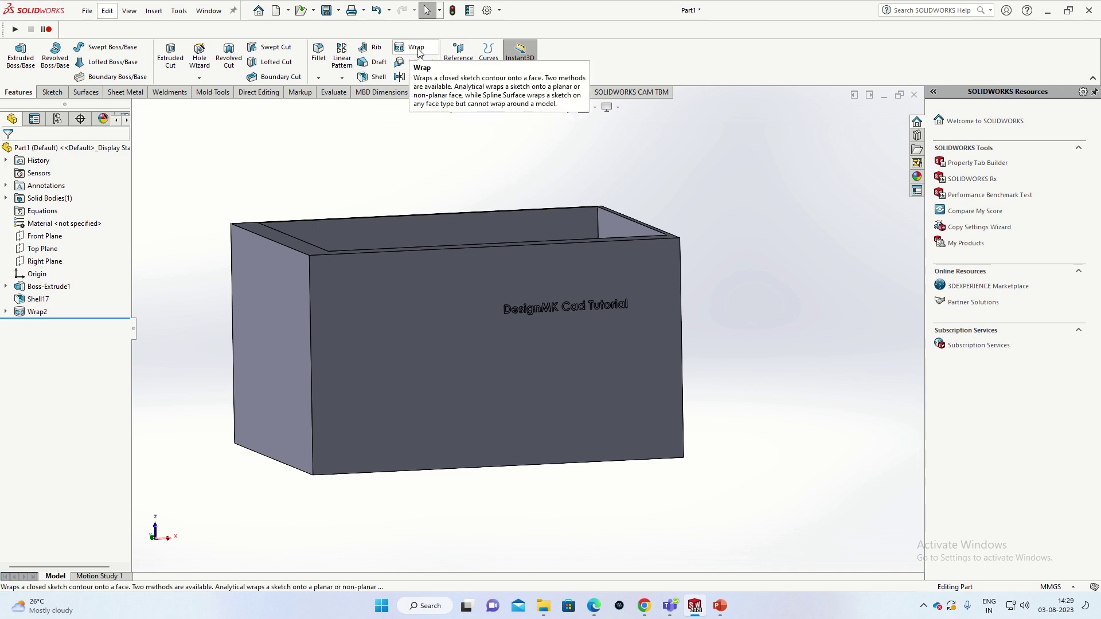
scroll(493, 282, up, 3)
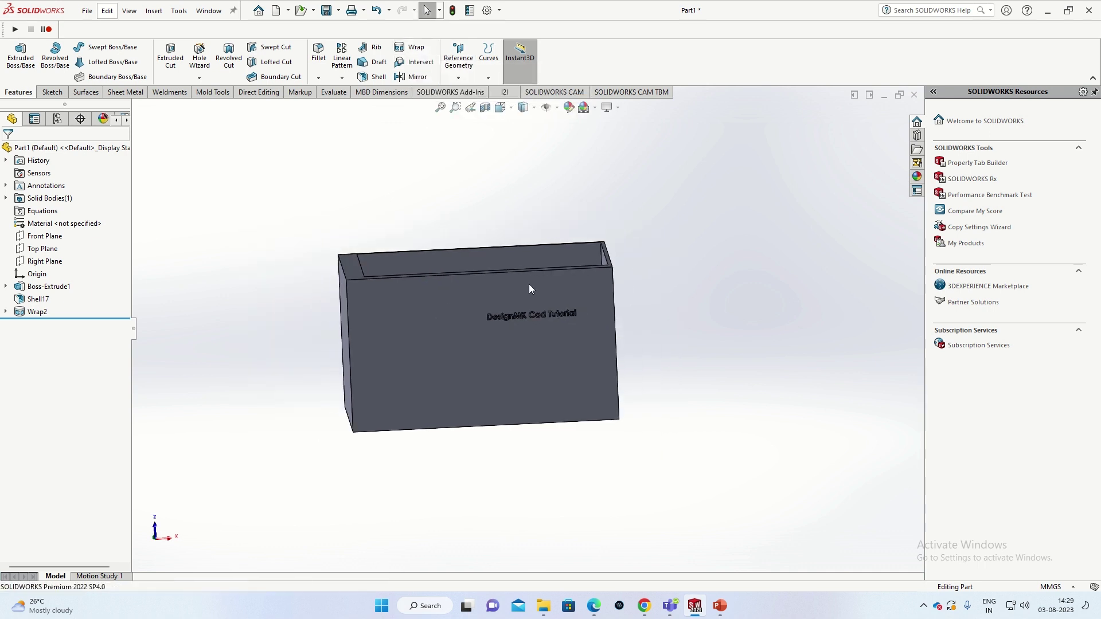
scroll(516, 284, down, 5)
scroll(500, 286, up, 2)
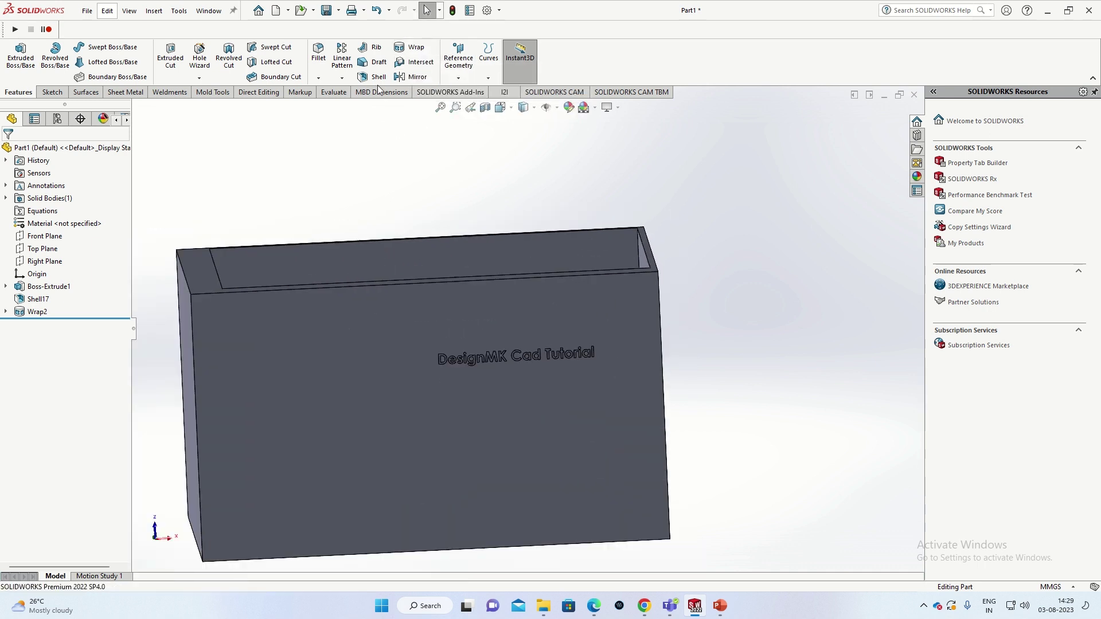